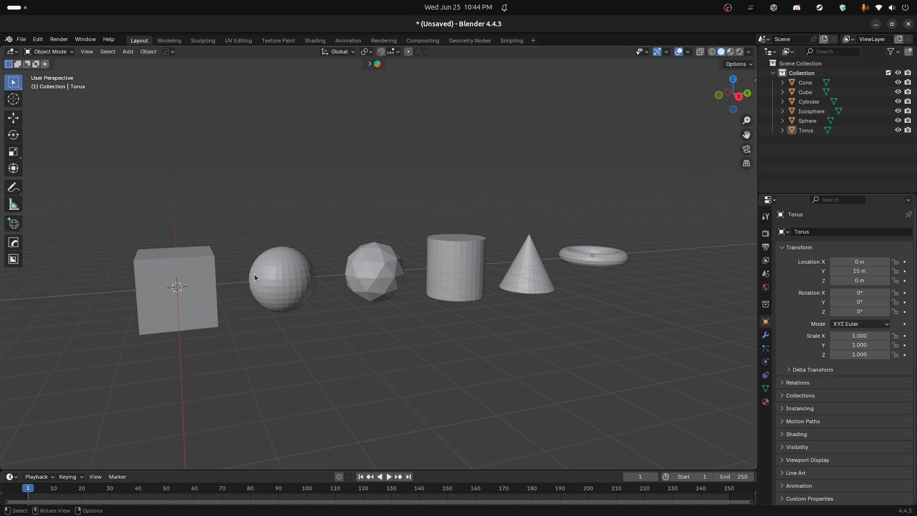
Examine the row of six mesh primitives, from the cube to the torus, from several angles and distances
{"action": "left_click", "coordinate": [205, 302]}
{"action": "middle_click_drag", "start_coordinate": [205, 301], "coordinate": [274, 243]}
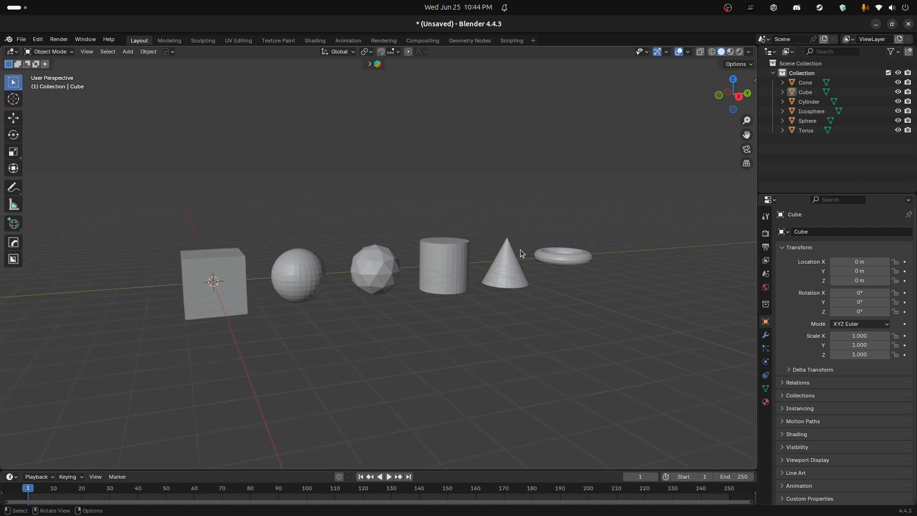
{"action": "mouse_move", "coordinate": [190, 195]}
{"action": "middle_mouse_down"}
{"action": "mouse_move", "coordinate": [222, 207]}
{"action": "mouse_move", "coordinate": [176, 201]}
{"action": "middle_mouse_up"}
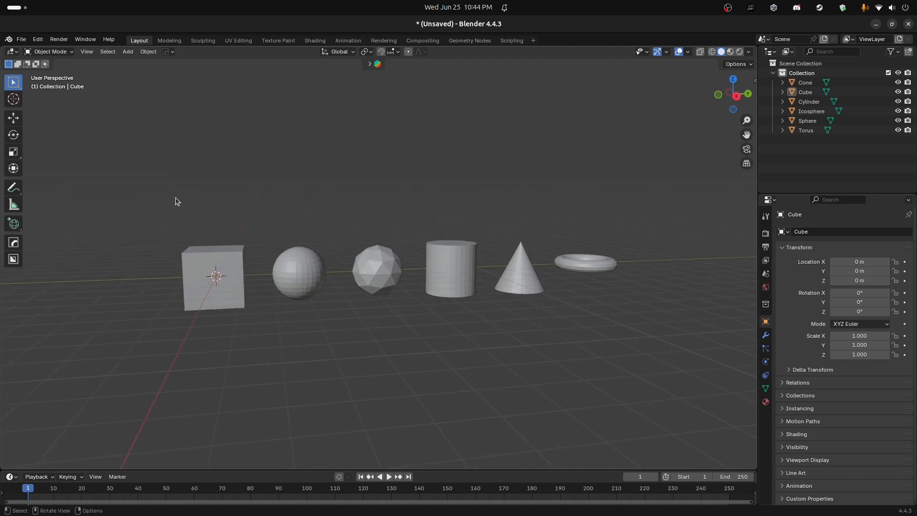
{"action": "middle_click_drag", "start_coordinate": [345, 179], "coordinate": [506, 186]}
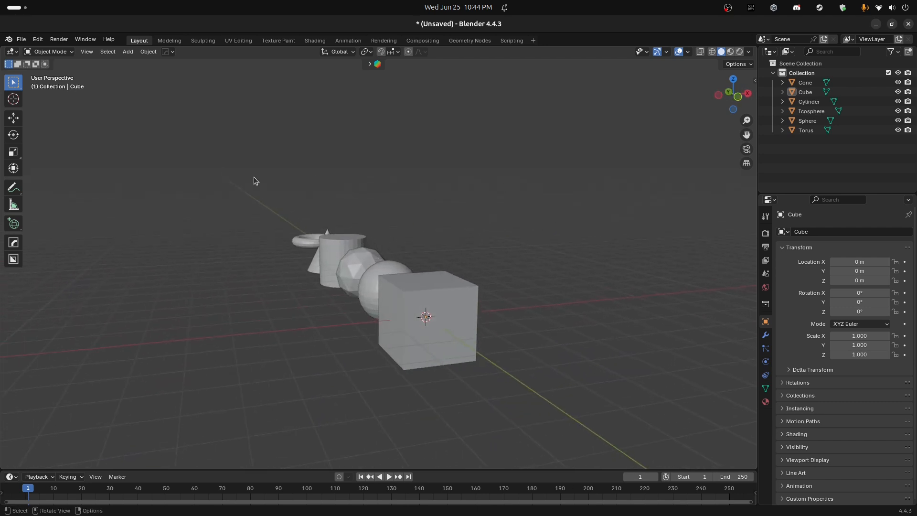
{"action": "scroll", "coordinate": [260, 314], "scroll_direction": "down", "scroll_amount": 10}
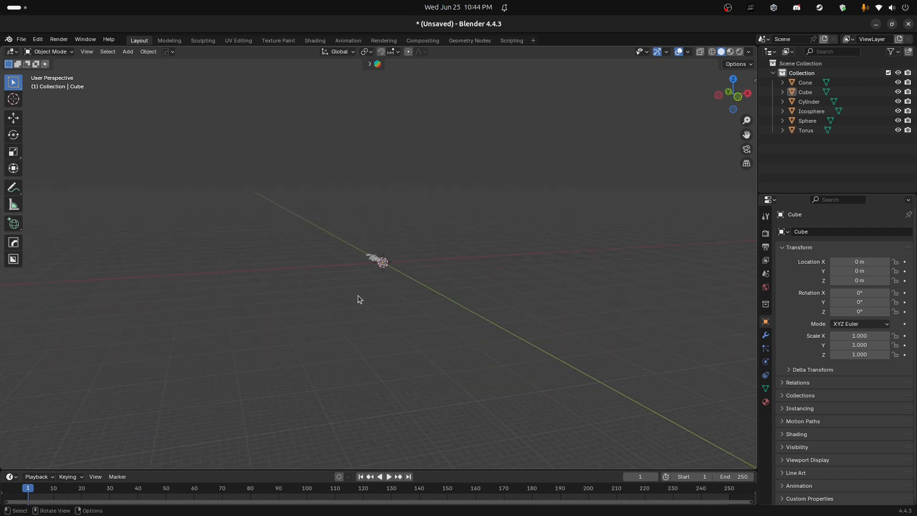
{"action": "middle_click_drag", "start_coordinate": [358, 295], "coordinate": [391, 315]}
{"action": "scroll", "coordinate": [413, 290], "scroll_direction": "up", "scroll_amount": 4}
{"action": "scroll", "coordinate": [413, 290], "scroll_direction": "up", "scroll_amount": 5}
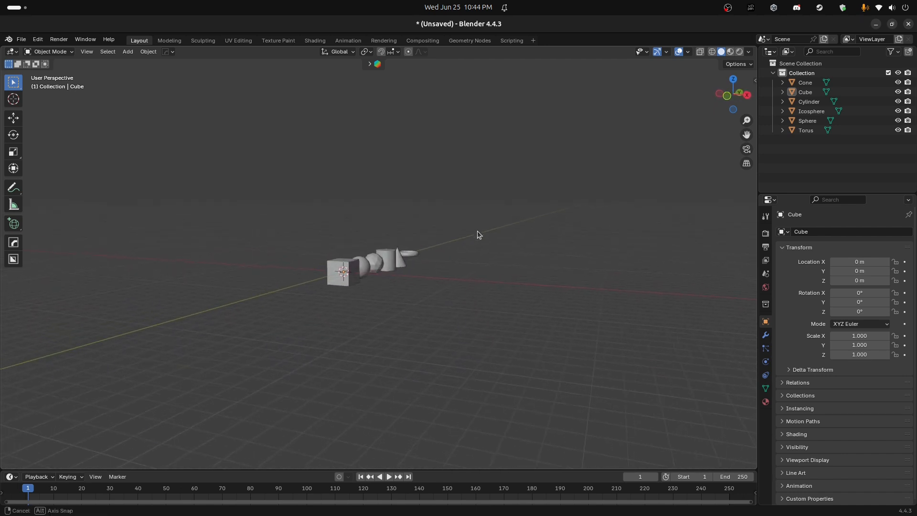
{"action": "middle_click_drag", "start_coordinate": [433, 234], "coordinate": [416, 211]}
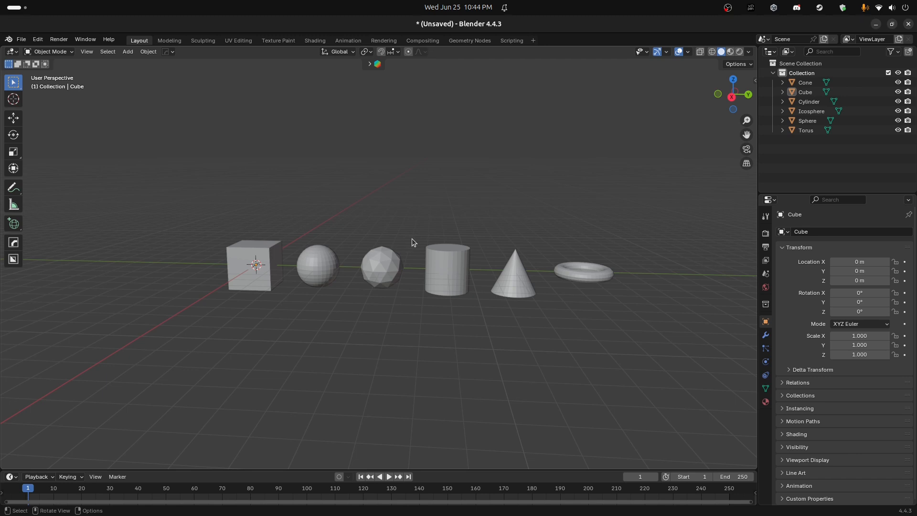
{"action": "middle_click_drag", "start_coordinate": [412, 238], "coordinate": [417, 239]}
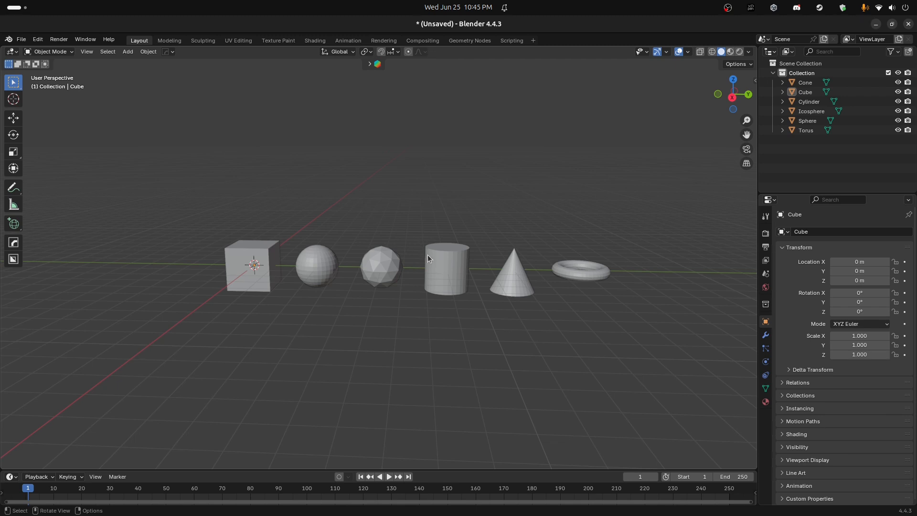
{"action": "middle_click_drag", "start_coordinate": [425, 251], "coordinate": [429, 254]}
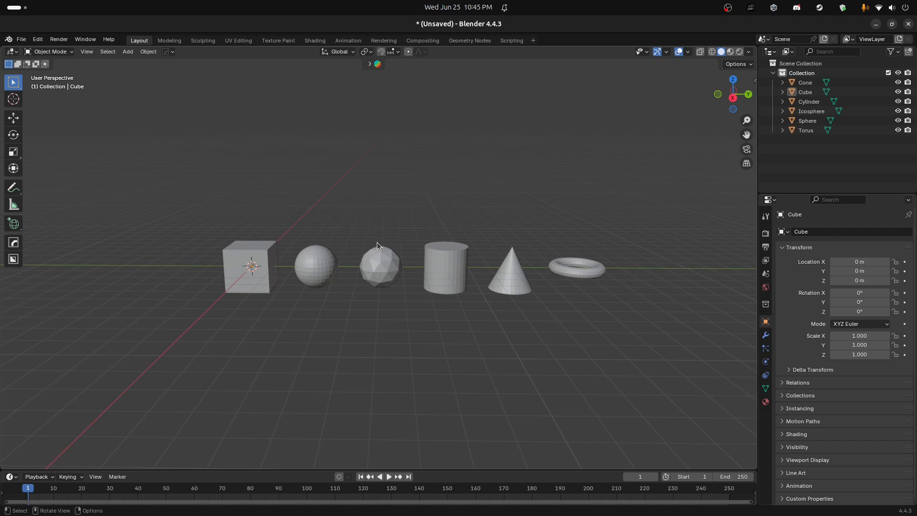
{"action": "mouse_move", "coordinate": [398, 245]}
{"action": "middle_mouse_down"}
{"action": "mouse_move", "coordinate": [280, 243]}
{"action": "mouse_move", "coordinate": [415, 243]}
{"action": "middle_mouse_up"}
Select the cube and open its mesh in Edit Mode
{"action": "left_click", "coordinate": [252, 299]}
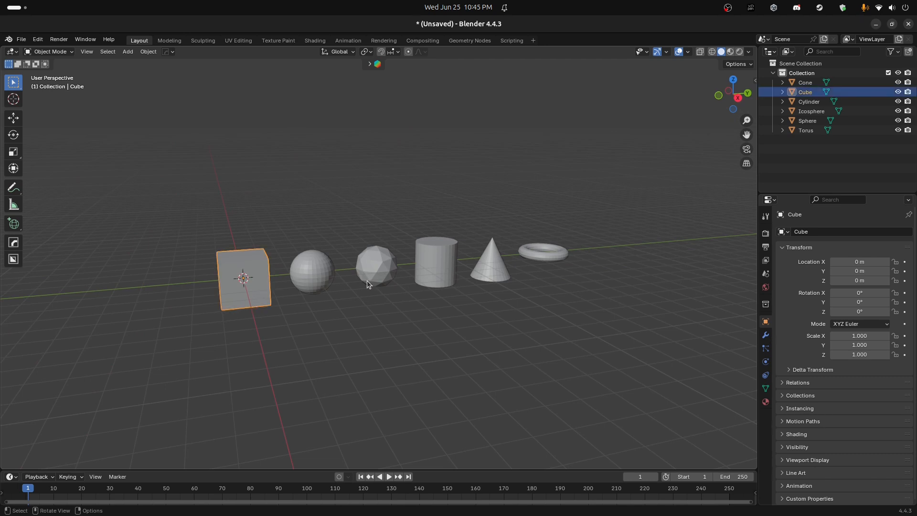
{"action": "middle_click_drag", "start_coordinate": [316, 285], "coordinate": [371, 297], "text": "shift"}
{"action": "scroll", "coordinate": [330, 294], "scroll_direction": "up", "scroll_amount": 1}
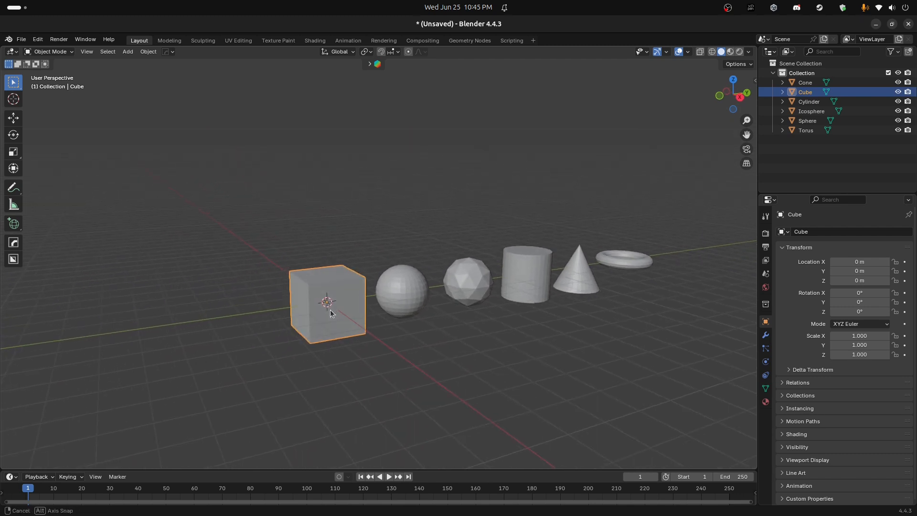
{"action": "key", "text": "Tab"}
{"action": "middle_click_drag", "start_coordinate": [339, 329], "coordinate": [289, 333]}
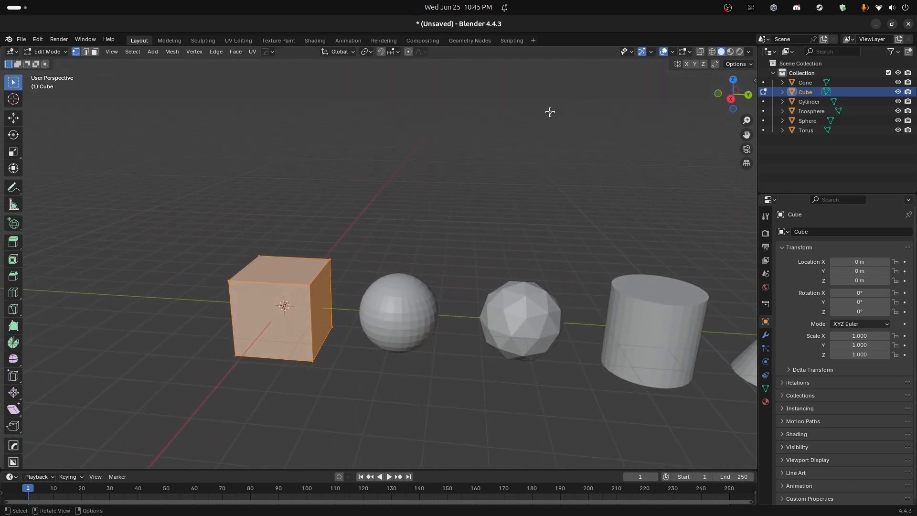
Turn on the Statistics overlay in the 3D viewport
{"action": "left_click", "coordinate": [689, 52]}
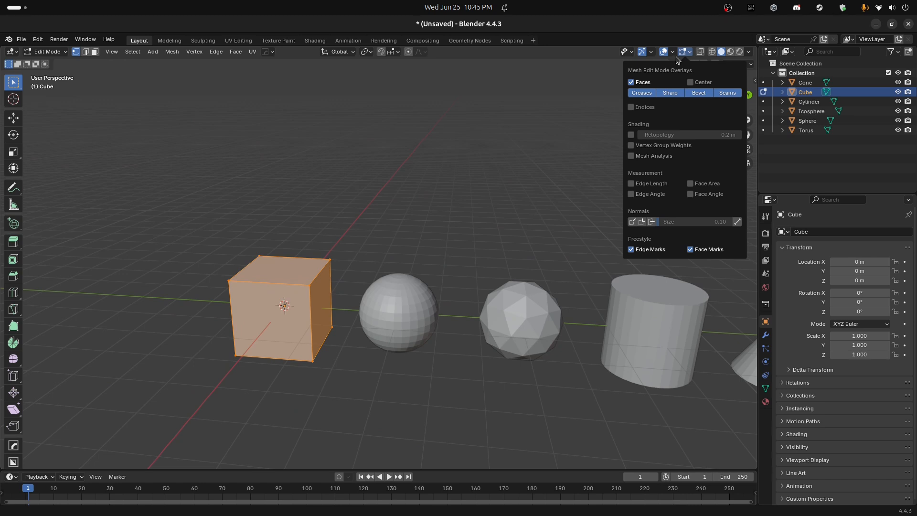
{"action": "left_click", "coordinate": [673, 52]}
{"action": "left_click", "coordinate": [621, 133]}
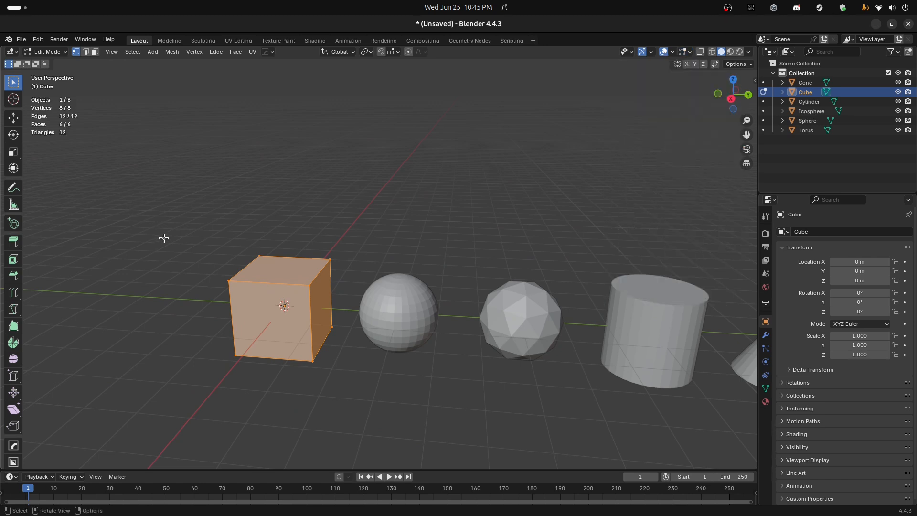
{"action": "middle_click_drag", "start_coordinate": [160, 240], "coordinate": [184, 239]}
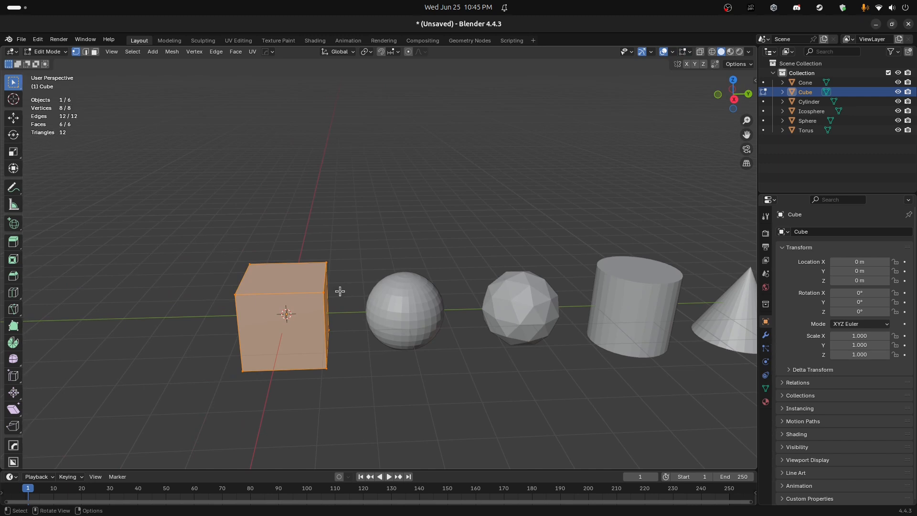
Leave the cube's Edit Mode and open the UV sphere's mesh for editing to inspect its vertices and faces
{"action": "key", "text": "Tab"}
{"action": "left_click", "coordinate": [399, 313]}
{"action": "scroll", "coordinate": [400, 311], "scroll_direction": "up", "scroll_amount": 4}
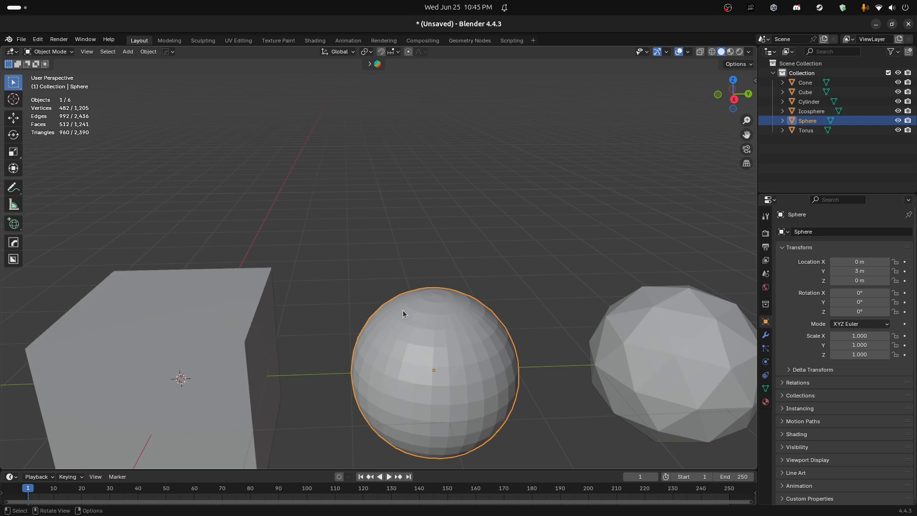
{"action": "scroll", "coordinate": [404, 312], "scroll_direction": "down", "scroll_amount": 2}
{"action": "middle_click_drag", "start_coordinate": [435, 302], "coordinate": [379, 263], "text": "shift"}
{"action": "middle_click_drag", "start_coordinate": [374, 303], "coordinate": [396, 296]}
{"action": "key", "text": "Tab"}
{"action": "scroll", "coordinate": [373, 310], "scroll_direction": "up", "scroll_amount": 5}
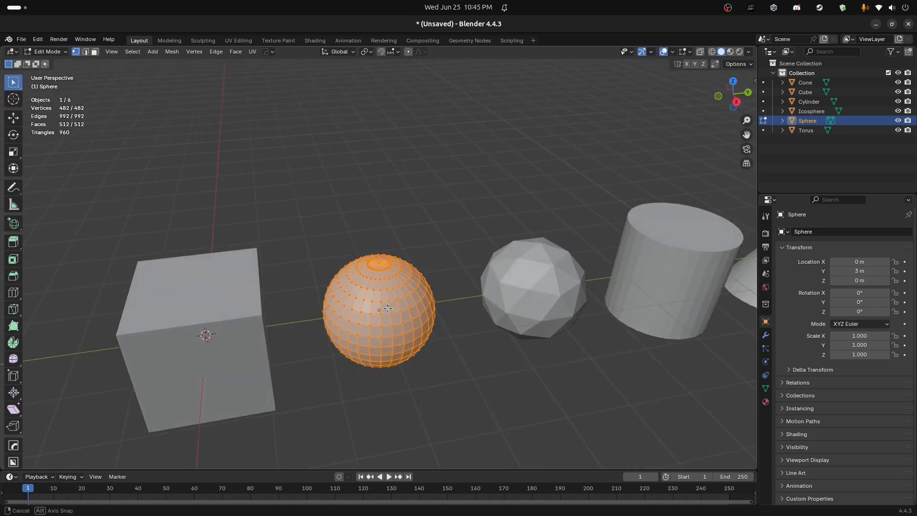
{"action": "middle_click_drag", "start_coordinate": [373, 311], "coordinate": [392, 292]}
{"action": "scroll", "coordinate": [404, 310], "scroll_direction": "down", "scroll_amount": 4}
{"action": "scroll", "coordinate": [407, 287], "scroll_direction": "down", "scroll_amount": 2}
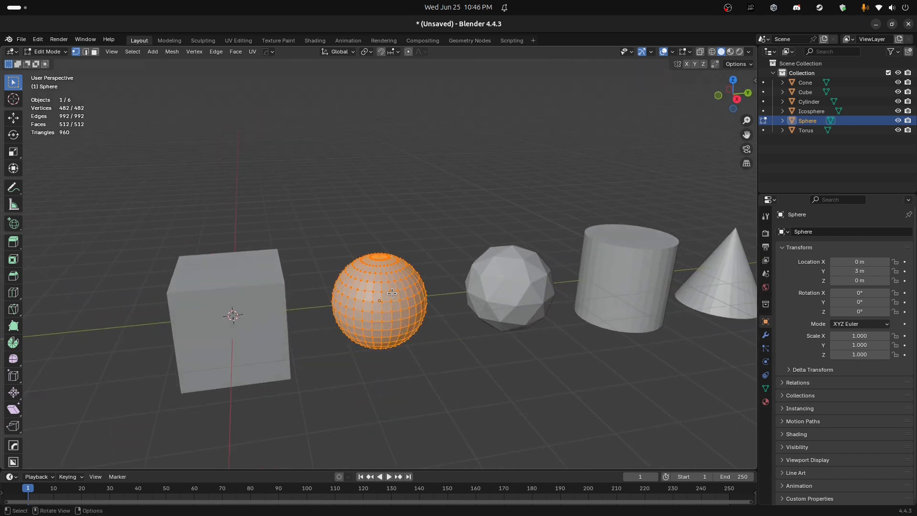
Return to Object Mode and select the cube to compare its geometry counts with the UV sphere's
{"action": "key", "text": "Tab"}
{"action": "scroll", "coordinate": [391, 292], "scroll_direction": "up", "scroll_amount": 4}
{"action": "scroll", "coordinate": [392, 292], "scroll_direction": "down", "scroll_amount": 4}
{"action": "middle_click_drag", "start_coordinate": [445, 336], "coordinate": [370, 326]}
{"action": "scroll", "coordinate": [365, 328], "scroll_direction": "up", "scroll_amount": 2}
{"action": "scroll", "coordinate": [365, 325], "scroll_direction": "down", "scroll_amount": 2}
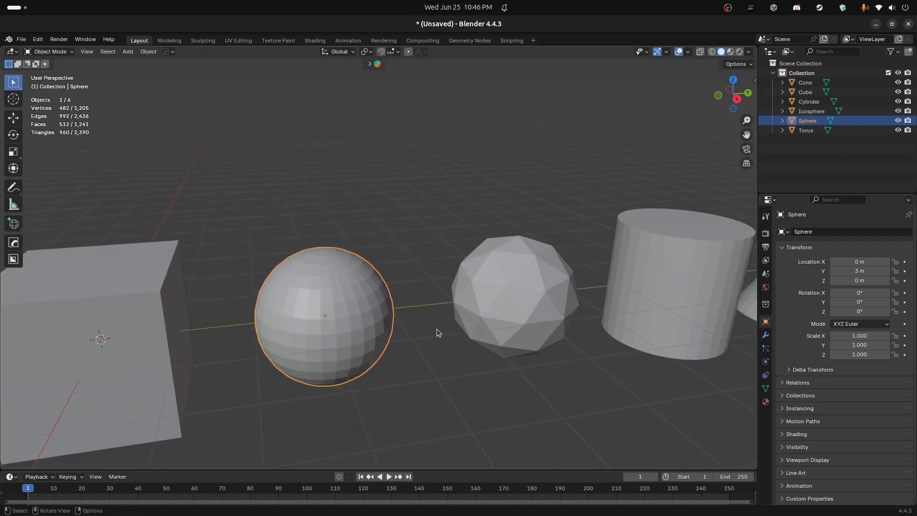
{"action": "middle_click_drag", "start_coordinate": [474, 317], "coordinate": [446, 309], "text": "shift"}
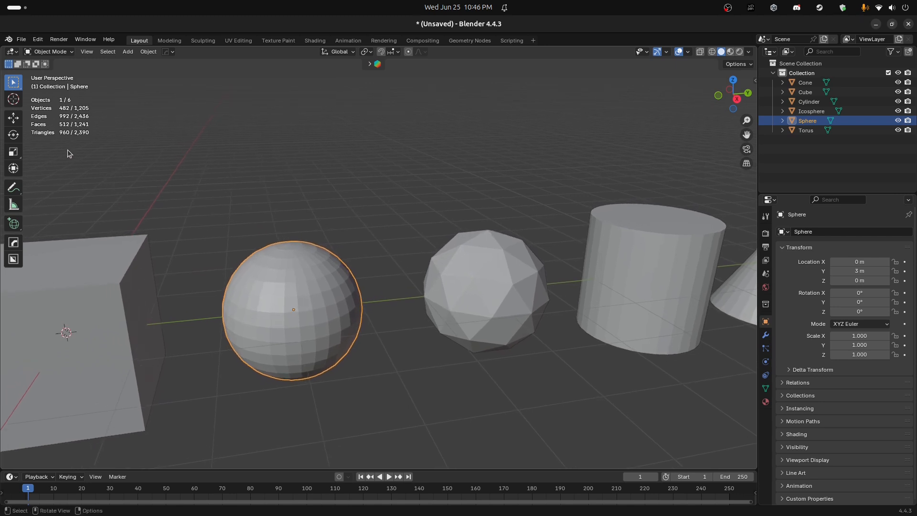
{"action": "left_click", "coordinate": [101, 334]}
{"action": "scroll", "coordinate": [106, 311], "scroll_direction": "down", "scroll_amount": 2}
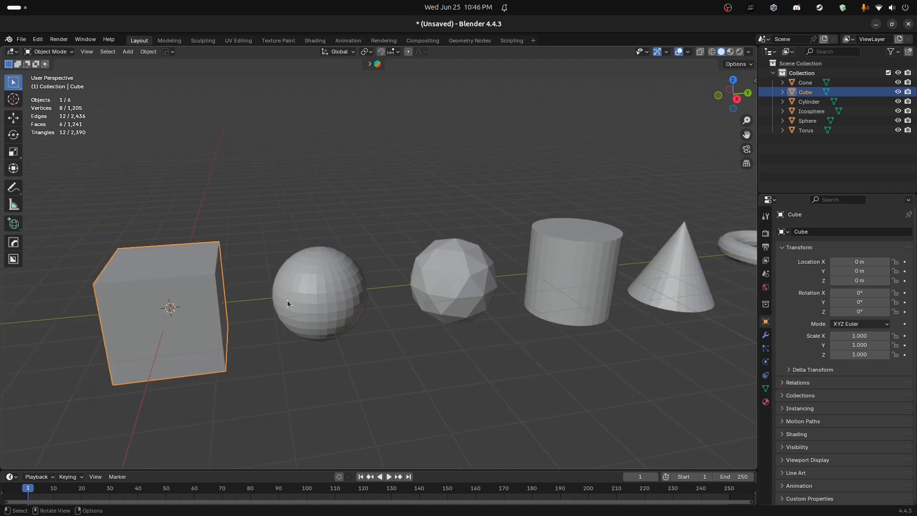
Select the icosphere and inspect its geometry counts and triangular faces
{"action": "left_click", "coordinate": [459, 285]}
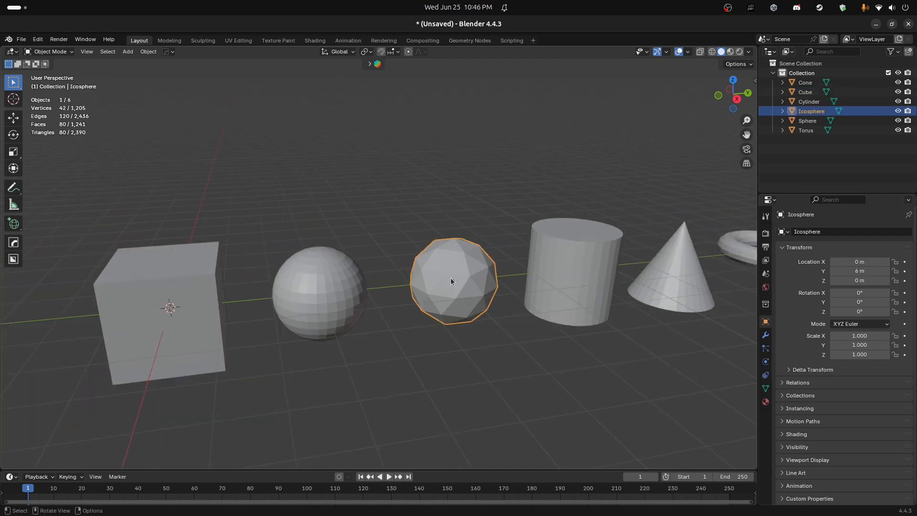
{"action": "scroll", "coordinate": [463, 309], "scroll_direction": "up", "scroll_amount": 3}
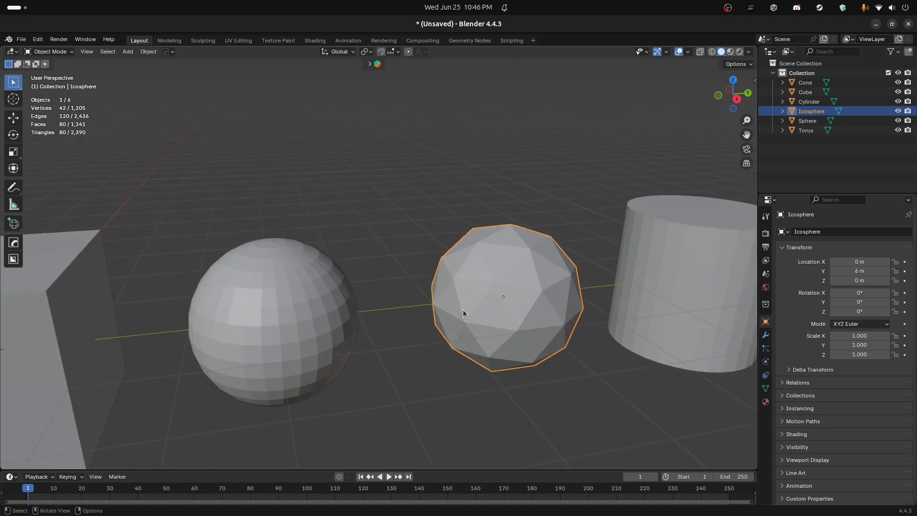
{"action": "middle_click_drag", "start_coordinate": [517, 280], "coordinate": [426, 247], "text": "shift"}
{"action": "scroll", "coordinate": [436, 284], "scroll_direction": "down", "scroll_amount": 4}
Examine the whole row of primitives from raised and low viewpoints to compare their shapes
{"action": "middle_click_drag", "start_coordinate": [286, 225], "coordinate": [296, 332]}
{"action": "scroll", "coordinate": [342, 318], "scroll_direction": "down", "scroll_amount": 2}
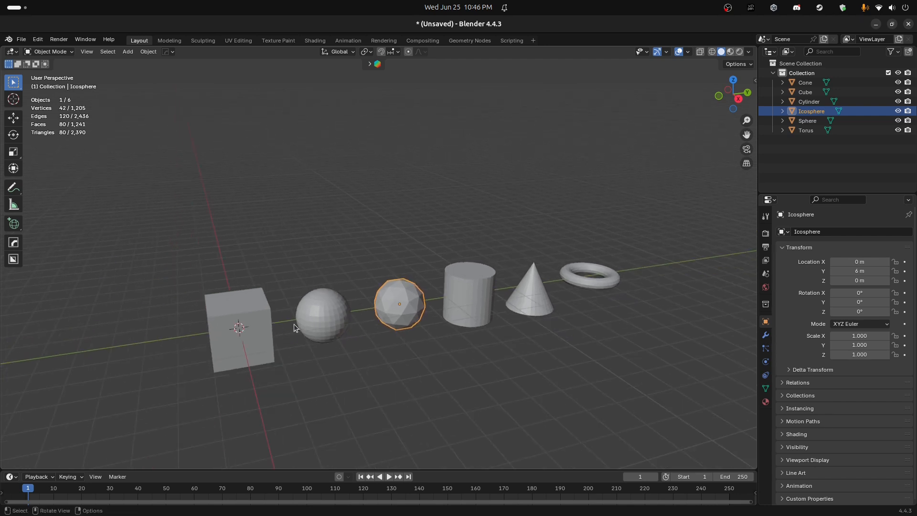
{"action": "middle_click_drag", "start_coordinate": [551, 283], "coordinate": [434, 315]}
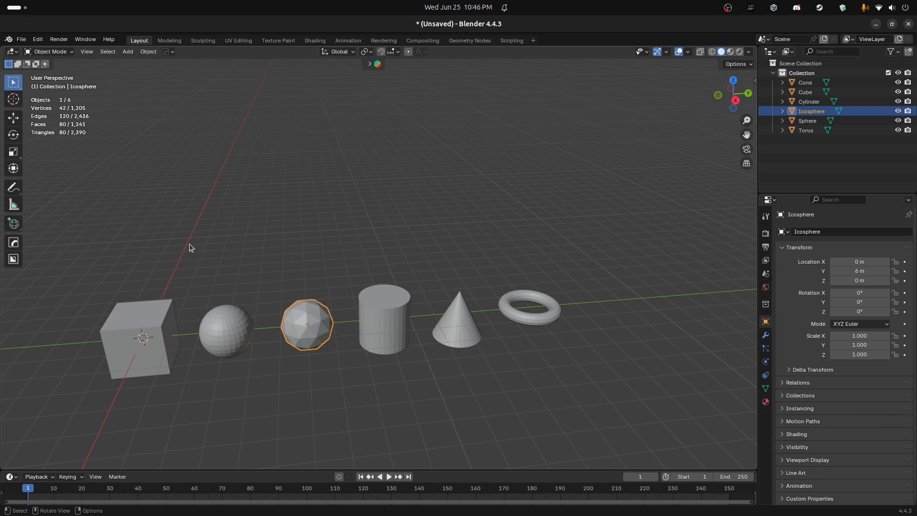
{"action": "middle_click_drag", "start_coordinate": [414, 259], "coordinate": [418, 242]}
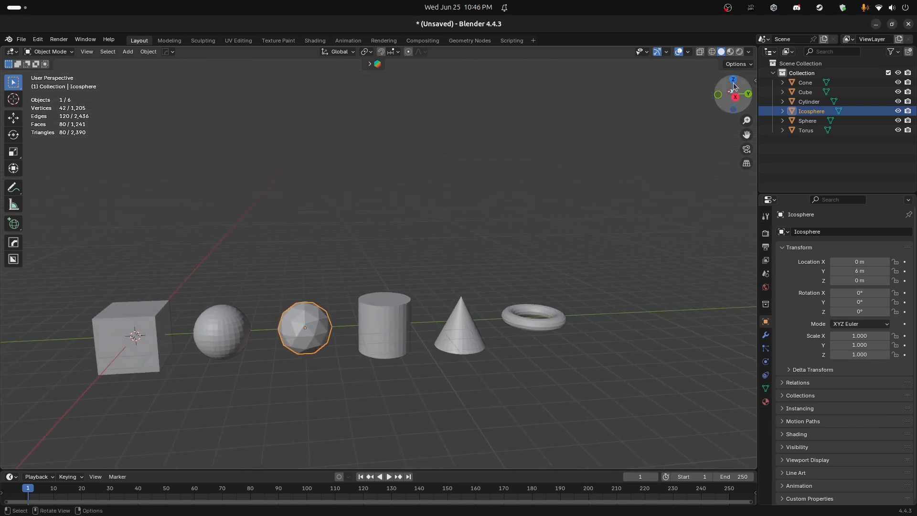
{"action": "middle_click_drag", "start_coordinate": [457, 265], "coordinate": [205, 345]}
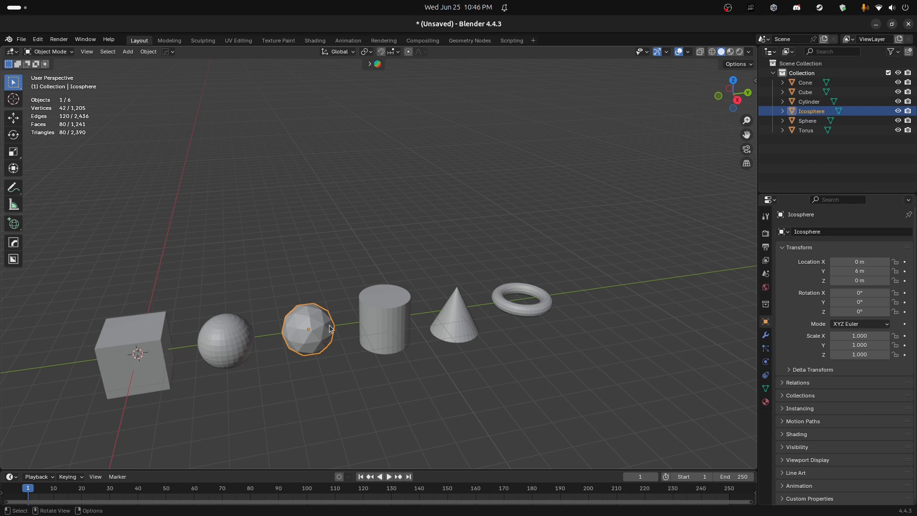
{"action": "middle_click_drag", "start_coordinate": [196, 276], "coordinate": [211, 317]}
{"action": "scroll", "coordinate": [508, 318], "scroll_direction": "up", "scroll_amount": 1}
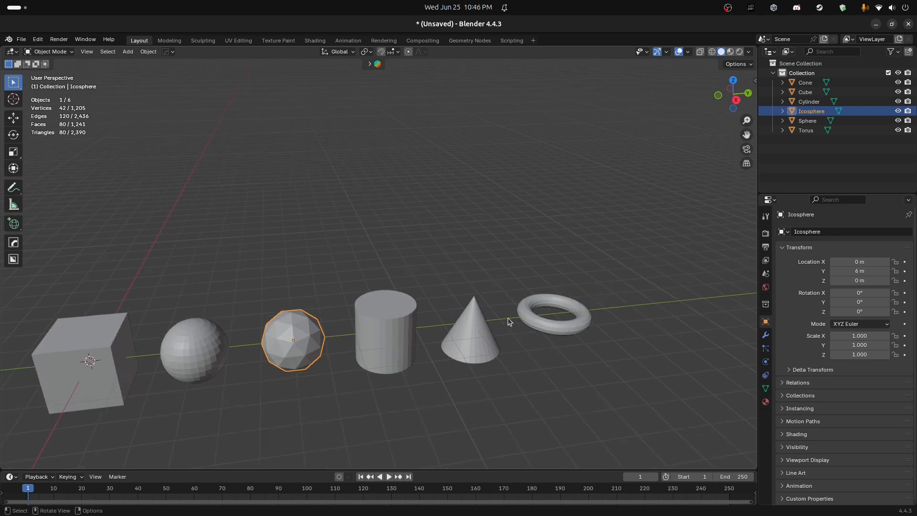
{"action": "middle_click_drag", "start_coordinate": [220, 310], "coordinate": [281, 304], "text": "shift"}
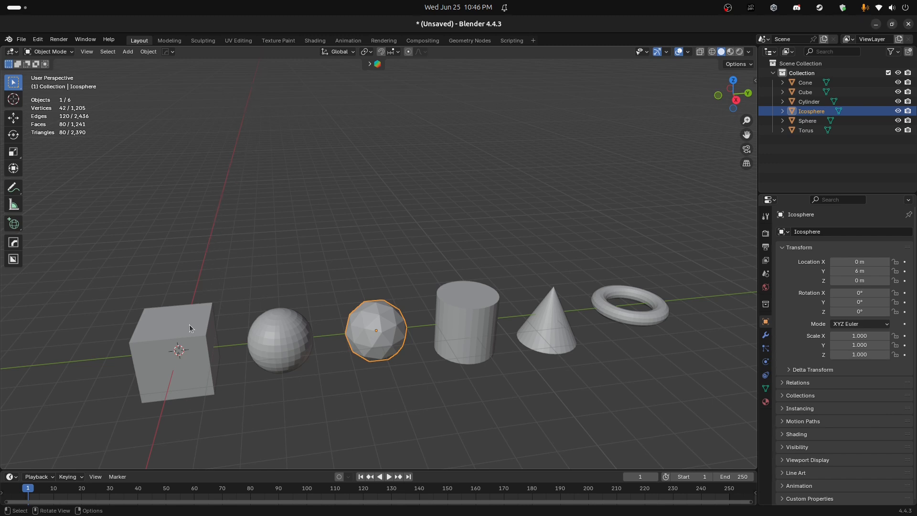
{"action": "middle_click_drag", "start_coordinate": [373, 325], "coordinate": [303, 327], "text": "shift"}
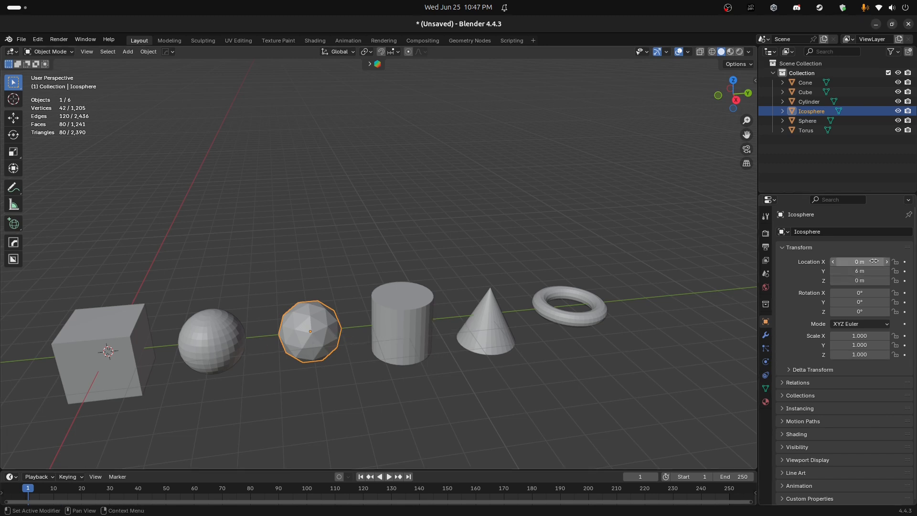
Try scaling the cylinder along the global Z axis
{"action": "scroll", "coordinate": [586, 333], "scroll_direction": "up", "scroll_amount": 2}
{"action": "mouse_move", "coordinate": [398, 333]}
{"action": "middle_mouse_down", "text": "shift"}
{"action": "mouse_move", "coordinate": [334, 310]}
{"action": "mouse_move", "coordinate": [394, 325]}
{"action": "middle_mouse_up", "text": "shift"}
{"action": "left_click", "coordinate": [345, 330]}
{"action": "scroll", "coordinate": [394, 326], "scroll_direction": "up", "scroll_amount": 3}
{"action": "middle_click_drag", "start_coordinate": [366, 362], "coordinate": [388, 249], "text": "shift"}
{"action": "scroll", "coordinate": [352, 298], "scroll_direction": "down", "scroll_amount": 3}
{"action": "scroll", "coordinate": [376, 286], "scroll_direction": "up", "scroll_amount": 2}
{"action": "middle_click_drag", "start_coordinate": [381, 238], "coordinate": [363, 312]}
{"action": "key", "text": "s"}
{"action": "key", "text": "z"}
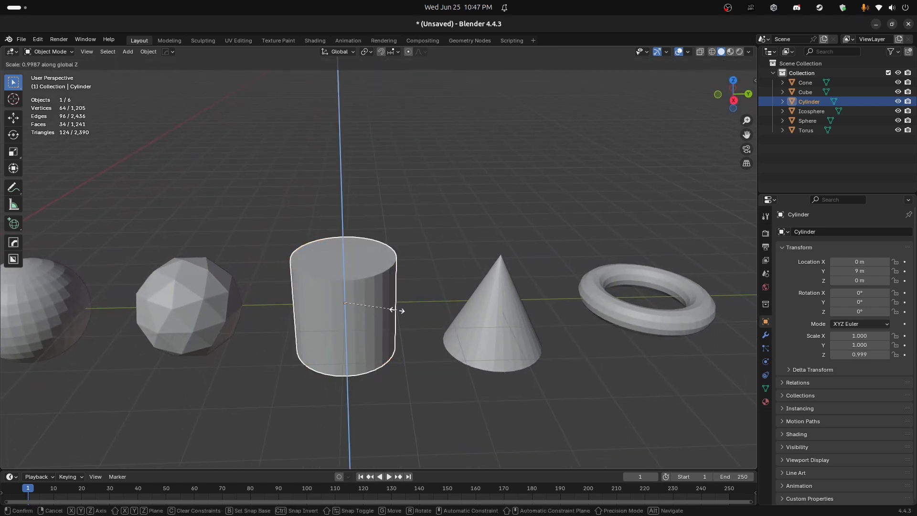
{"action": "key", "text": "Escape"}
Select the cone and open its mesh in Edit Mode
{"action": "middle_click_drag", "start_coordinate": [520, 302], "coordinate": [394, 304]}
{"action": "left_click", "coordinate": [388, 318]}
{"action": "scroll", "coordinate": [387, 317], "scroll_direction": "up", "scroll_amount": 2}
{"action": "scroll", "coordinate": [387, 319], "scroll_direction": "down", "scroll_amount": 1}
{"action": "key", "text": "Tab"}
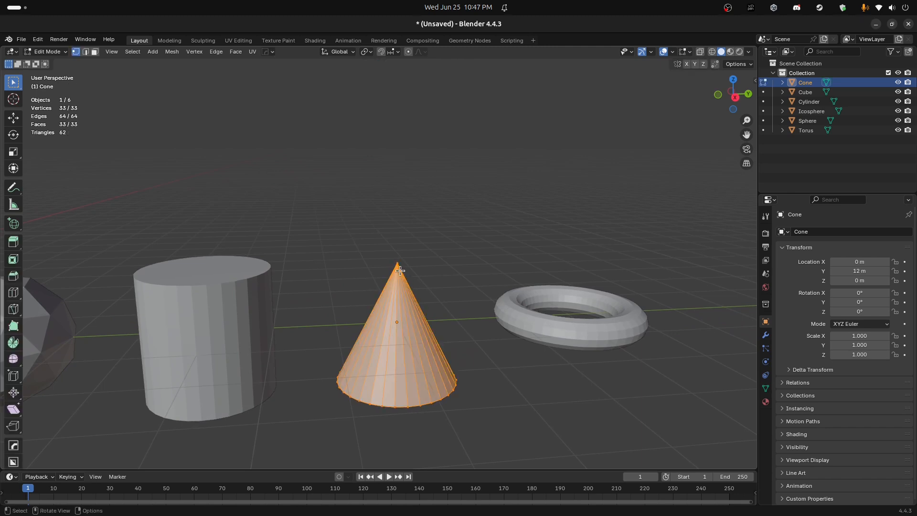
Try a vertex bevel on the cone's tip, cancel it and return to Object Mode
{"action": "left_click", "coordinate": [398, 263]}
{"action": "key", "text": "ctrl+shift+b"}
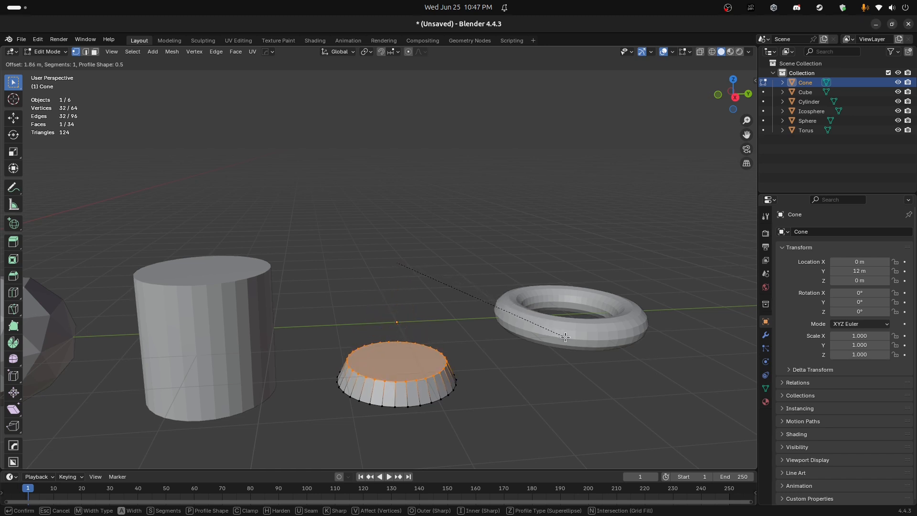
{"action": "key", "text": "Escape"}
{"action": "middle_click_drag", "start_coordinate": [428, 382], "coordinate": [333, 361]}
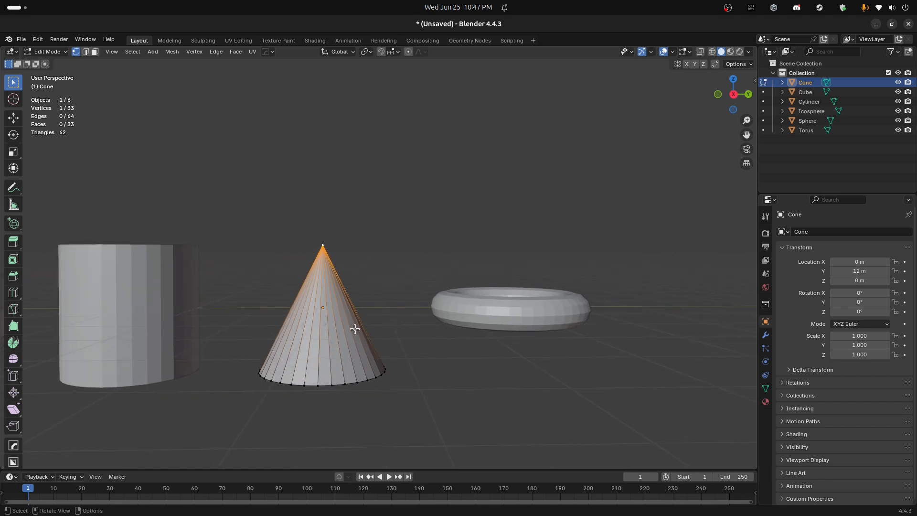
{"action": "key", "text": "Tab"}
Try adding a cylinder mesh to the scene and undo the addition
{"action": "key", "text": "shift+a"}
{"action": "mouse_move", "coordinate": [368, 257]}
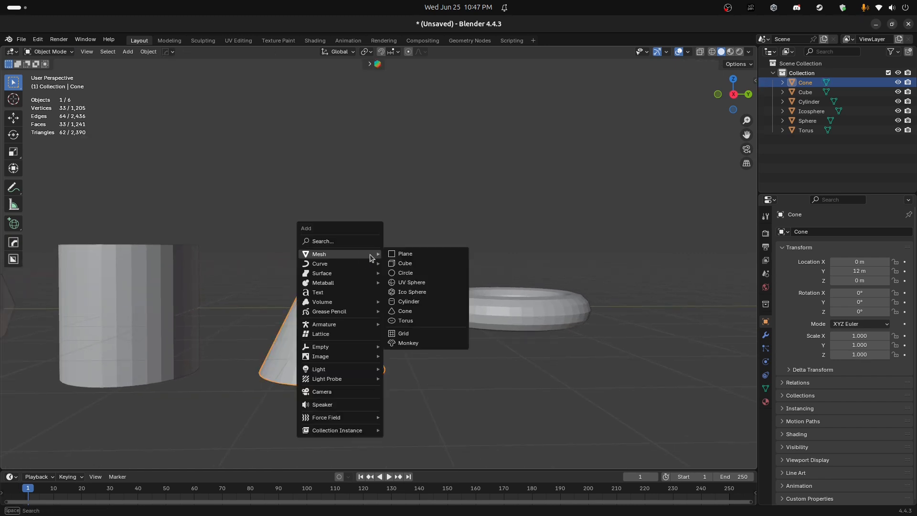
{"action": "left_click", "coordinate": [403, 301]}
{"action": "key", "text": "ctrl+z"}
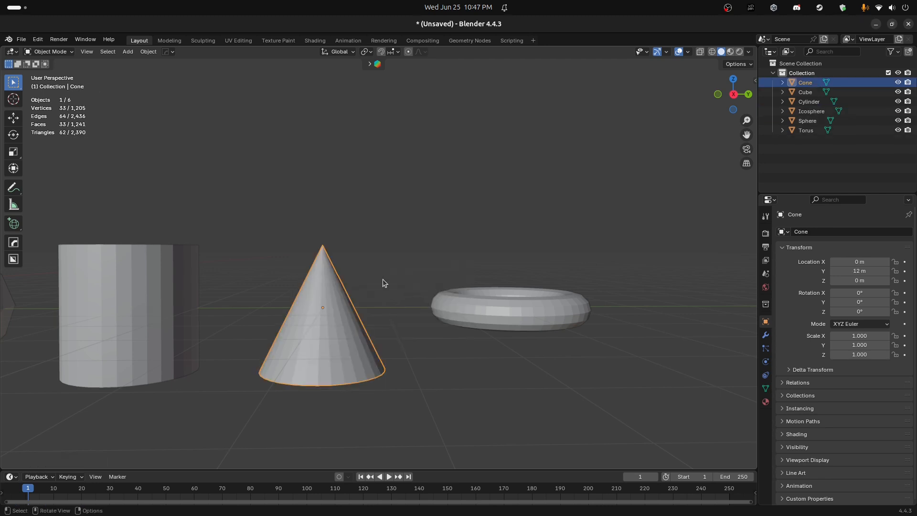
Add a new cone mesh to the scene and set its vertex count to 11
{"action": "key", "text": "shift+a"}
{"action": "mouse_move", "coordinate": [383, 279]}
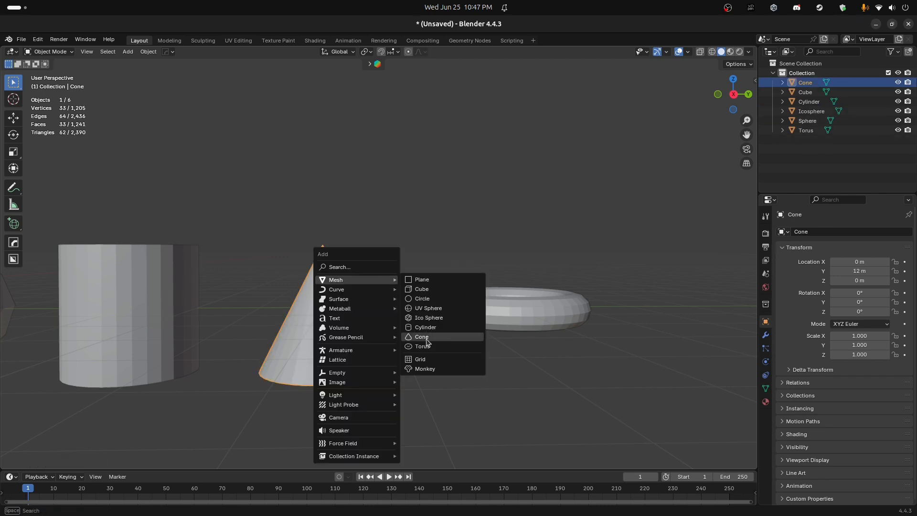
{"action": "left_click", "coordinate": [426, 338]}
{"action": "left_click", "coordinate": [35, 461]}
{"action": "scroll", "coordinate": [125, 337], "scroll_direction": "down", "scroll_amount": 3, "text": "ctrl"}
{"action": "left_click_drag", "start_coordinate": [99, 336], "coordinate": [104, 338]}
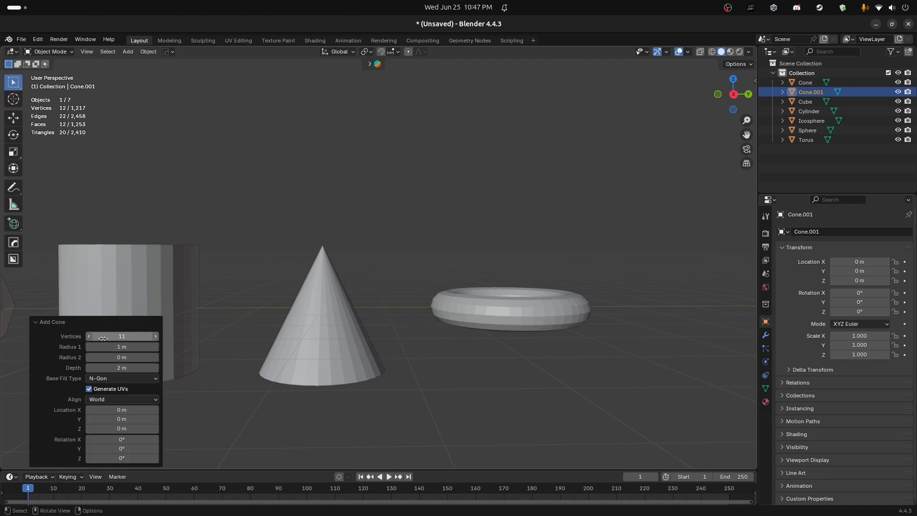
Move the 11-sided cone 3 m up along the global Z axis so it sits above the cube
{"action": "key", "text": "KP_Decimal"}
{"action": "scroll", "coordinate": [360, 215], "scroll_direction": "down", "scroll_amount": 3}
{"action": "middle_click_drag", "start_coordinate": [359, 215], "coordinate": [426, 272]}
{"action": "scroll", "coordinate": [425, 268], "scroll_direction": "down", "scroll_amount": 5}
{"action": "key", "text": "g"}
{"action": "key", "text": "z"}
{"action": "left_click", "coordinate": [424, 133], "text": "ctrl"}
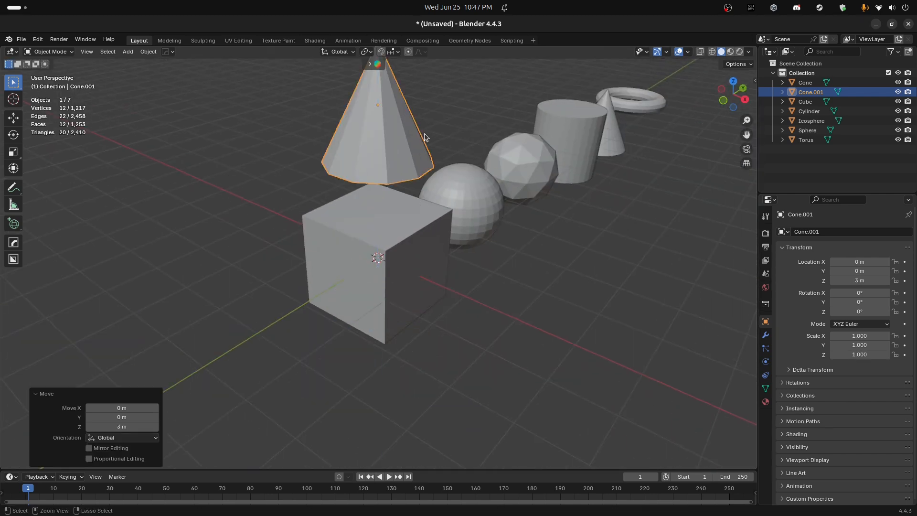
Delete the 11-sided cone above the cube
{"action": "key", "text": "Delete"}
{"action": "scroll", "coordinate": [417, 164], "scroll_direction": "down", "scroll_amount": 3}
{"action": "middle_click_drag", "start_coordinate": [438, 162], "coordinate": [394, 253]}
{"action": "scroll", "coordinate": [338, 265], "scroll_direction": "up", "scroll_amount": 2}
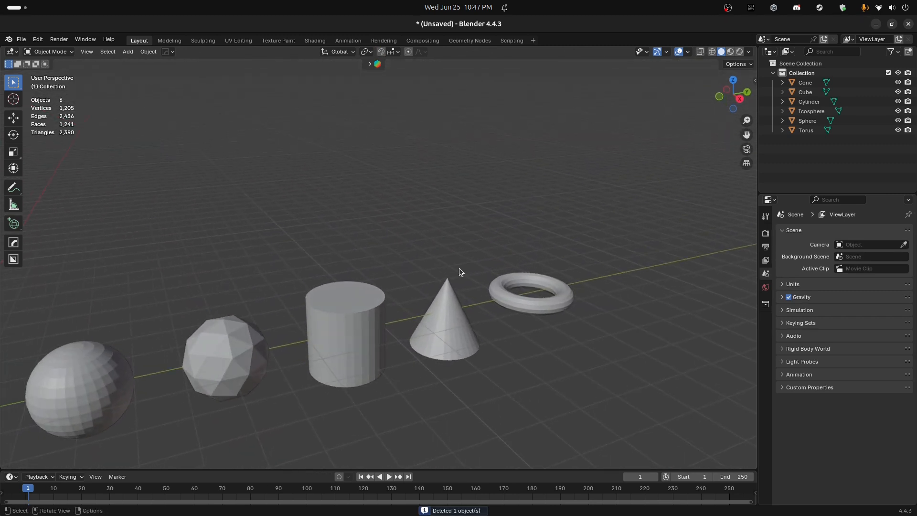
Select the torus and examine its shape and geometry statistics from several angles
{"action": "left_click", "coordinate": [522, 300]}
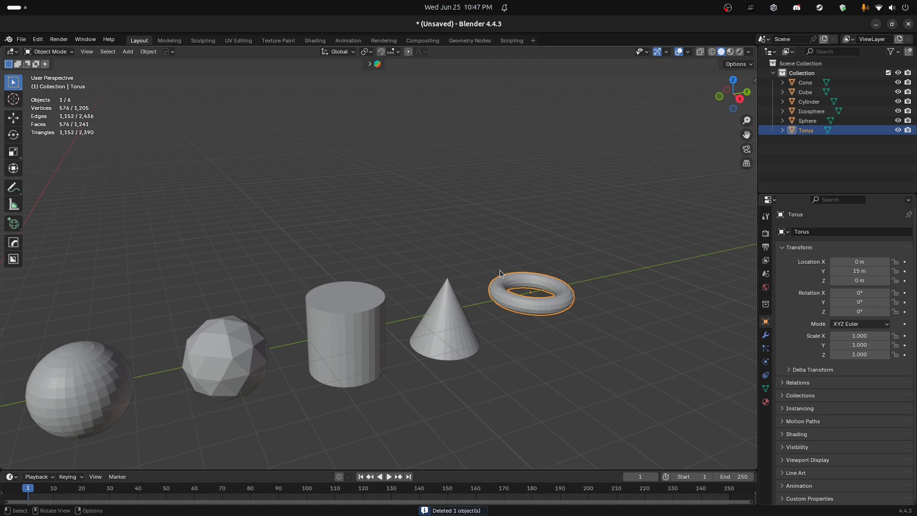
{"action": "key", "text": "KP_Decimal"}
{"action": "scroll", "coordinate": [478, 272], "scroll_direction": "down", "scroll_amount": 4}
{"action": "middle_click_drag", "start_coordinate": [462, 273], "coordinate": [438, 274]}
{"action": "scroll", "coordinate": [298, 318], "scroll_direction": "up", "scroll_amount": 3}
{"action": "middle_click_drag", "start_coordinate": [298, 318], "coordinate": [319, 271]}
{"action": "scroll", "coordinate": [354, 266], "scroll_direction": "down", "scroll_amount": 3}
{"action": "scroll", "coordinate": [366, 275], "scroll_direction": "up", "scroll_amount": 4}
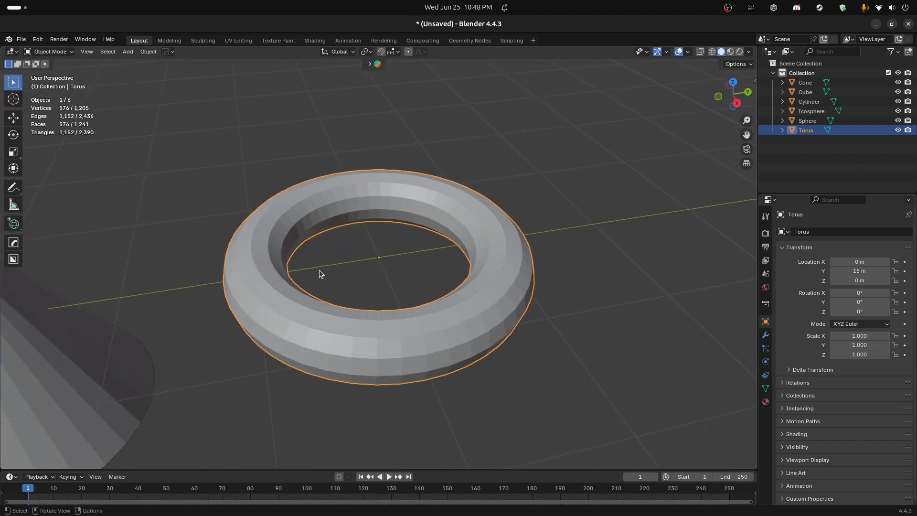
{"action": "middle_click_drag", "start_coordinate": [343, 249], "coordinate": [372, 258]}
{"action": "scroll", "coordinate": [368, 274], "scroll_direction": "down", "scroll_amount": 3}
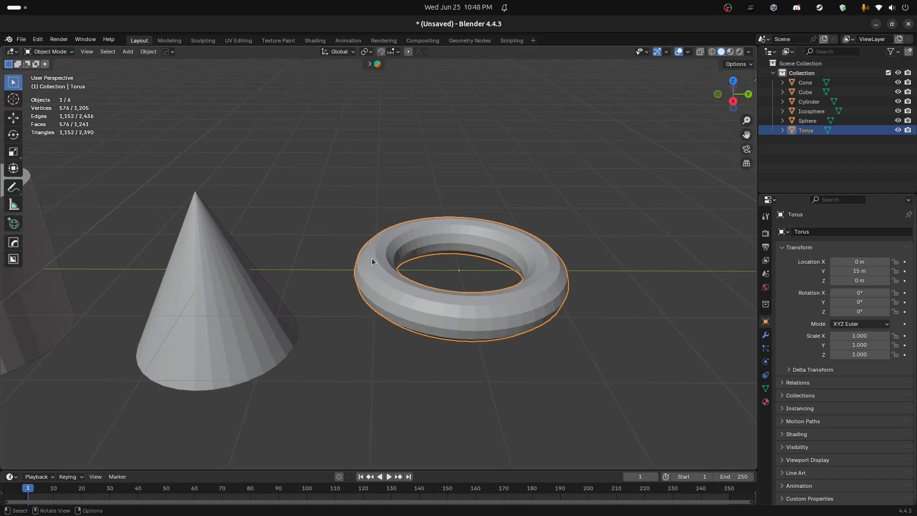
Smooth the torus's shading with the Hops Sharpen operation, raising the sharpness angle to about 44°
{"action": "key", "text": "q"}
{"action": "left_click", "coordinate": [404, 185]}
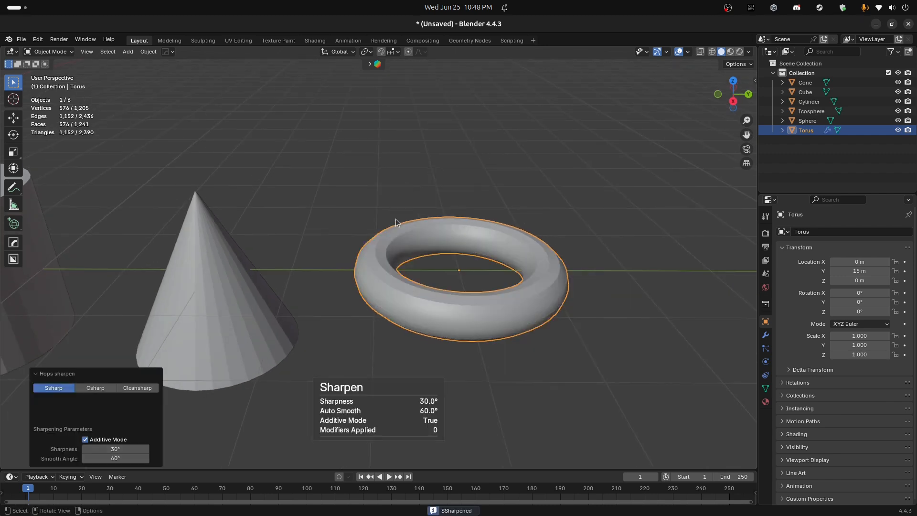
{"action": "scroll", "coordinate": [407, 248], "scroll_direction": "up", "scroll_amount": 1}
{"action": "left_click_drag", "start_coordinate": [126, 445], "coordinate": [353, 412]}
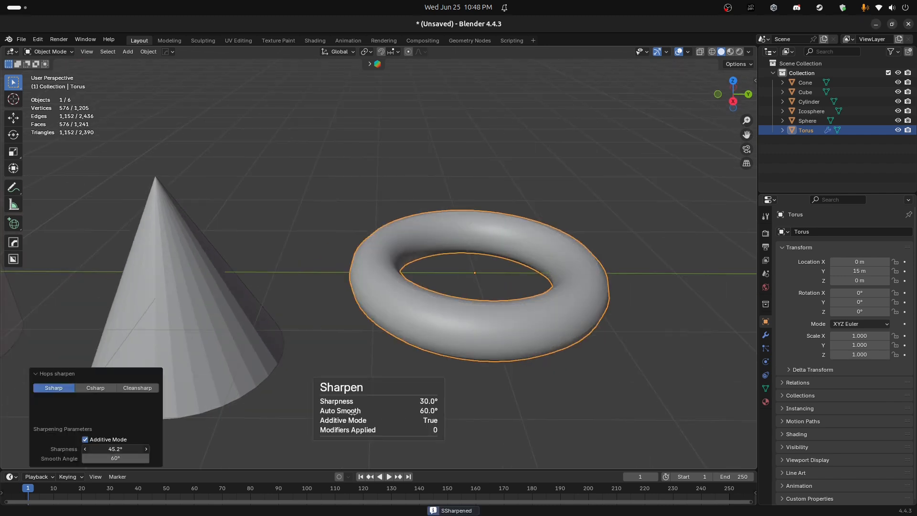
{"action": "middle_click_drag", "start_coordinate": [354, 317], "coordinate": [389, 327]}
{"action": "middle_click_drag", "start_coordinate": [440, 263], "coordinate": [389, 282]}
{"action": "scroll", "coordinate": [422, 293], "scroll_direction": "up", "scroll_amount": 4}
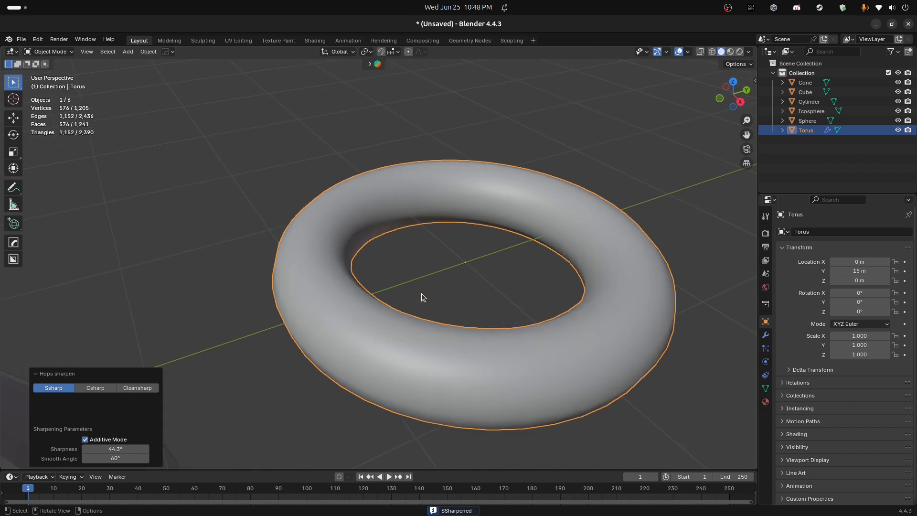
Undo the sharpening on the torus and deselect all objects
{"action": "key", "text": "ctrl+z"}
{"action": "scroll", "coordinate": [420, 291], "scroll_direction": "down", "scroll_amount": 2}
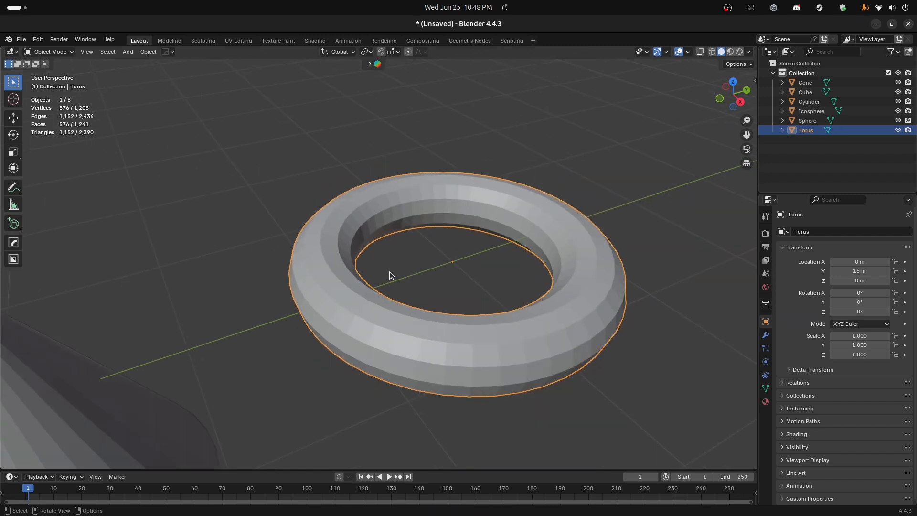
{"action": "scroll", "coordinate": [390, 275], "scroll_direction": "down", "scroll_amount": 8}
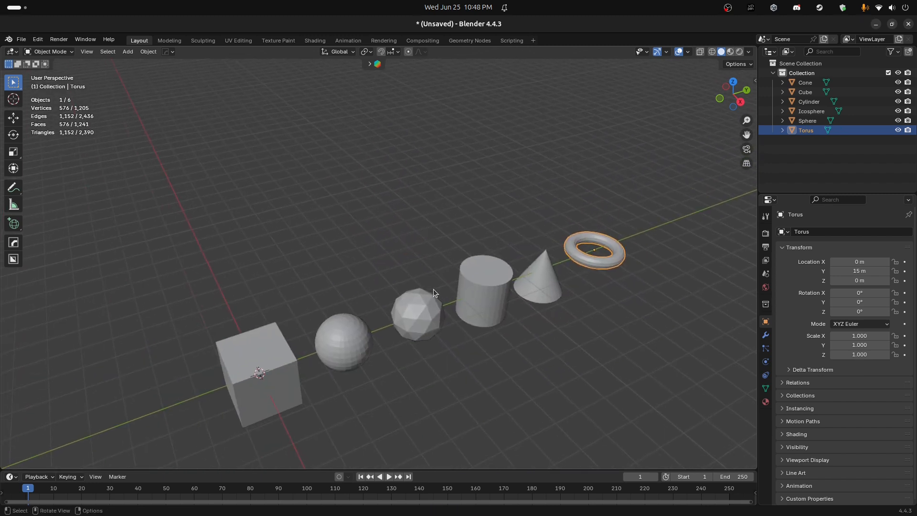
{"action": "middle_click_drag", "start_coordinate": [435, 293], "coordinate": [415, 273]}
{"action": "left_click", "coordinate": [454, 189]}
{"action": "middle_click_drag", "start_coordinate": [497, 254], "coordinate": [730, 261]}
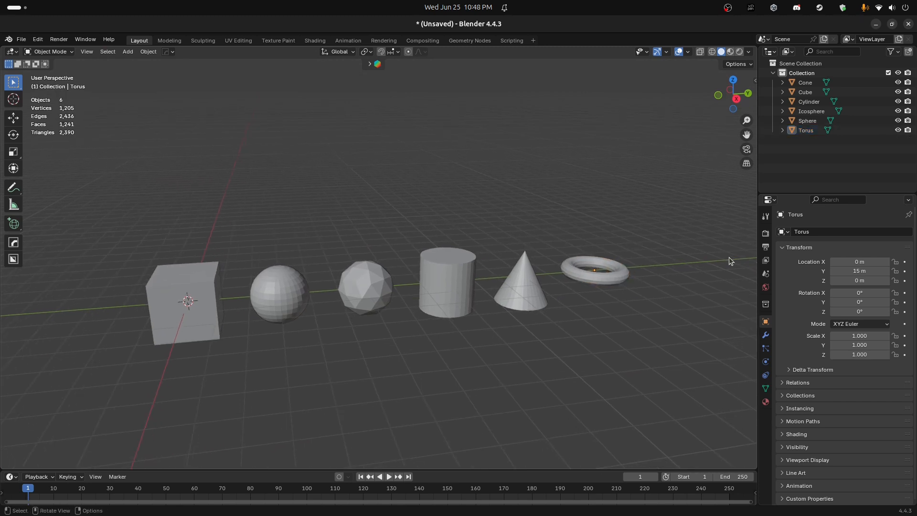
Select the cube and try moving it freely and along the global X, Y and Z axes, cancelling each move
{"action": "left_click", "coordinate": [214, 301]}
{"action": "middle_click_drag", "start_coordinate": [213, 323], "coordinate": [274, 318]}
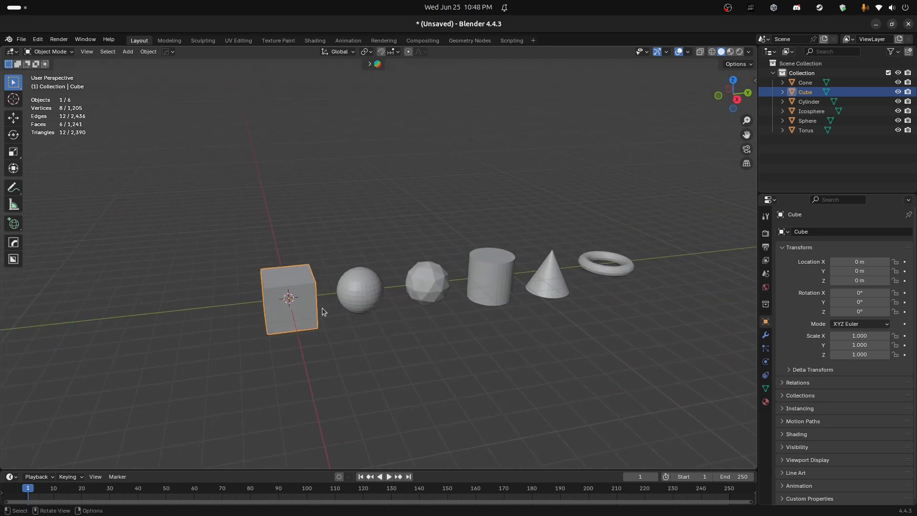
{"action": "key", "text": "g"}
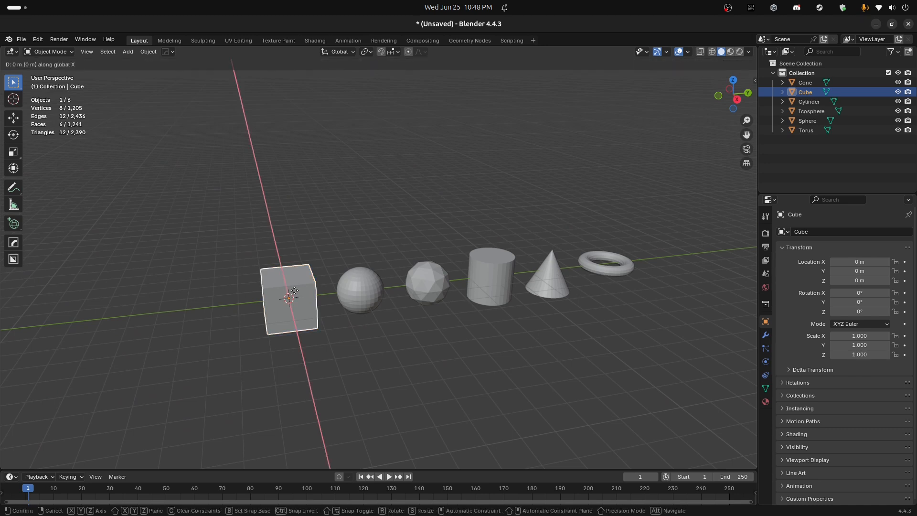
{"action": "key", "text": "Escape"}
{"action": "key", "text": "g"}
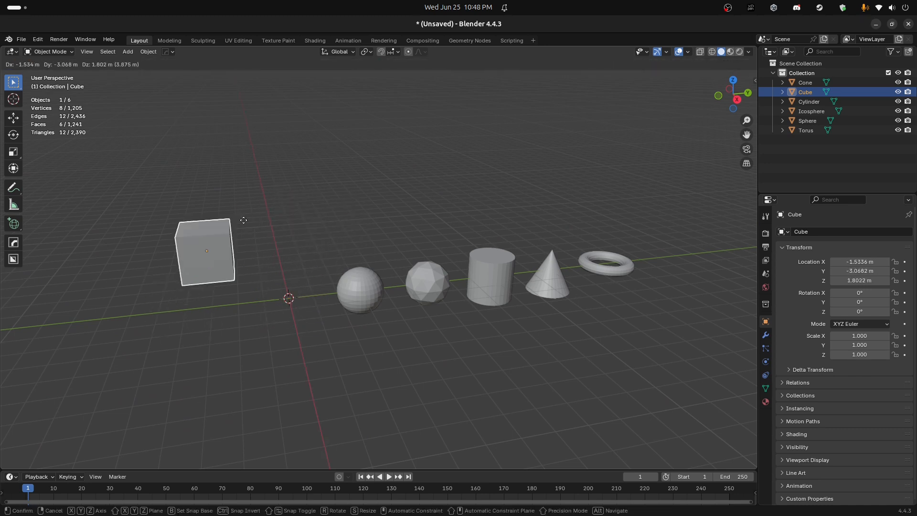
{"action": "key", "text": "x"}
{"action": "key", "text": "y"}
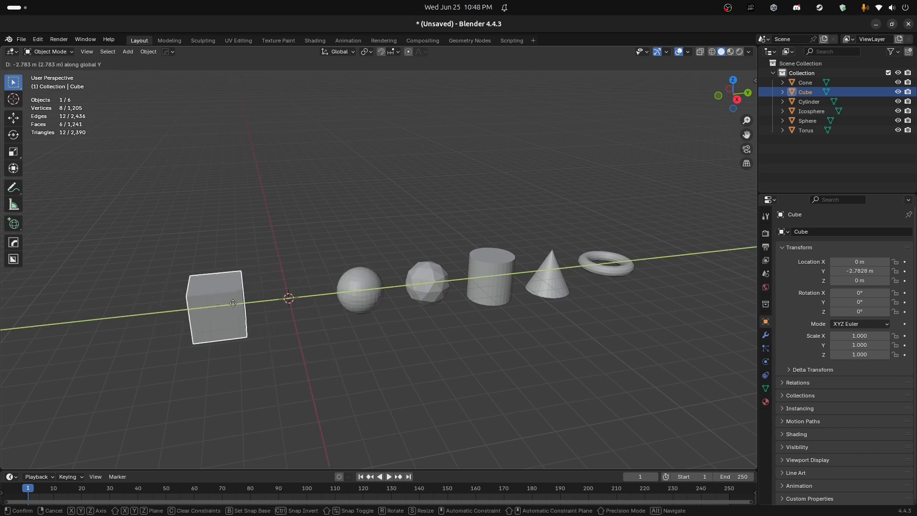
{"action": "key", "text": "z"}
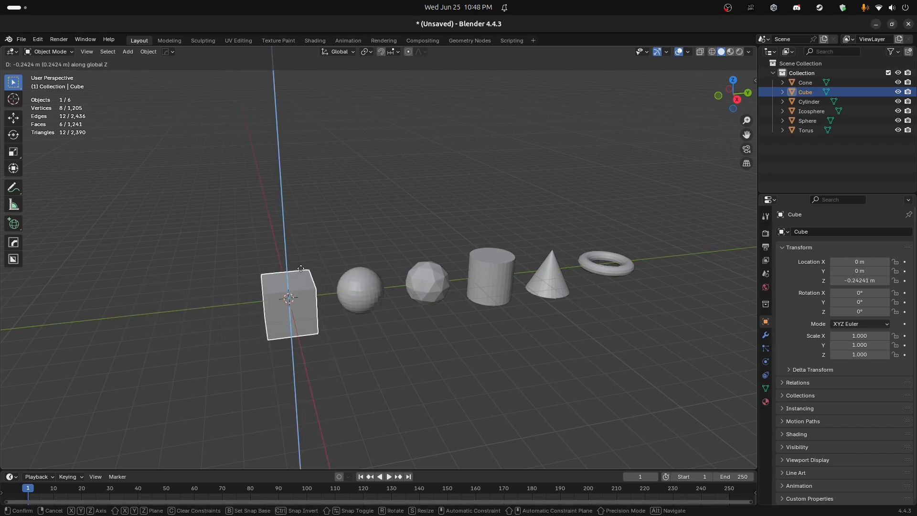
{"action": "key", "text": "Escape"}
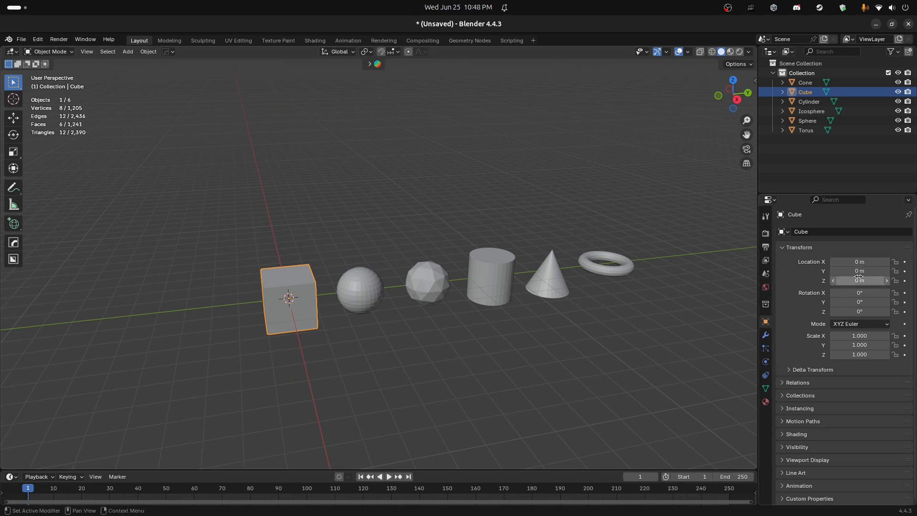
Try rotating the cube about the global X axis and scaling it uniformly, cancelling both transforms
{"action": "key", "text": "r"}
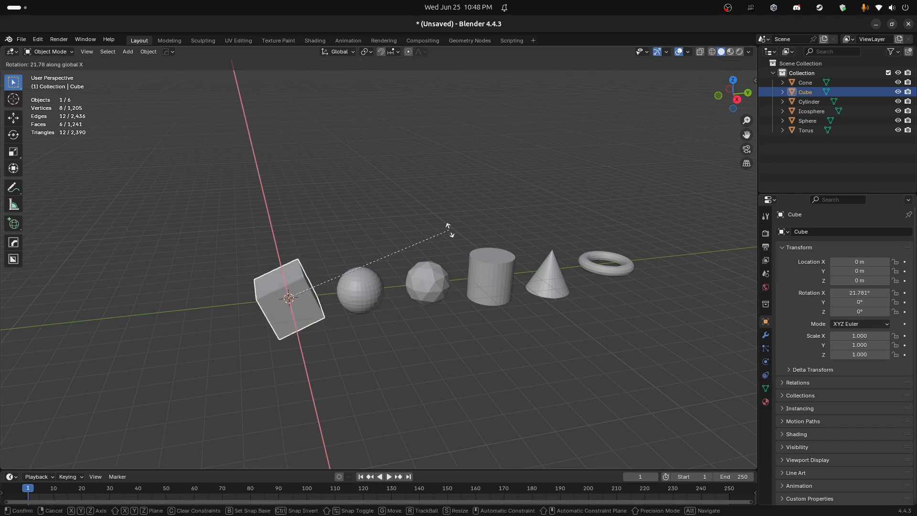
{"action": "key", "text": "Escape"}
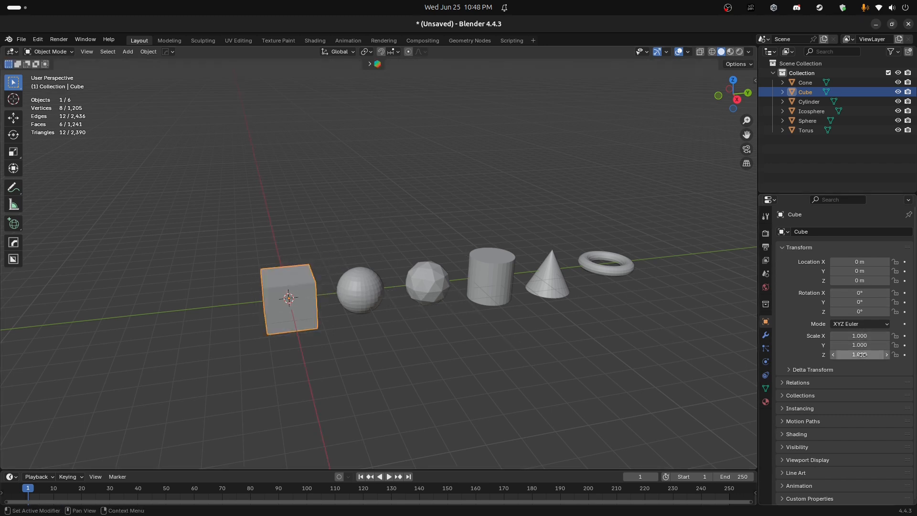
{"action": "key", "text": "s"}
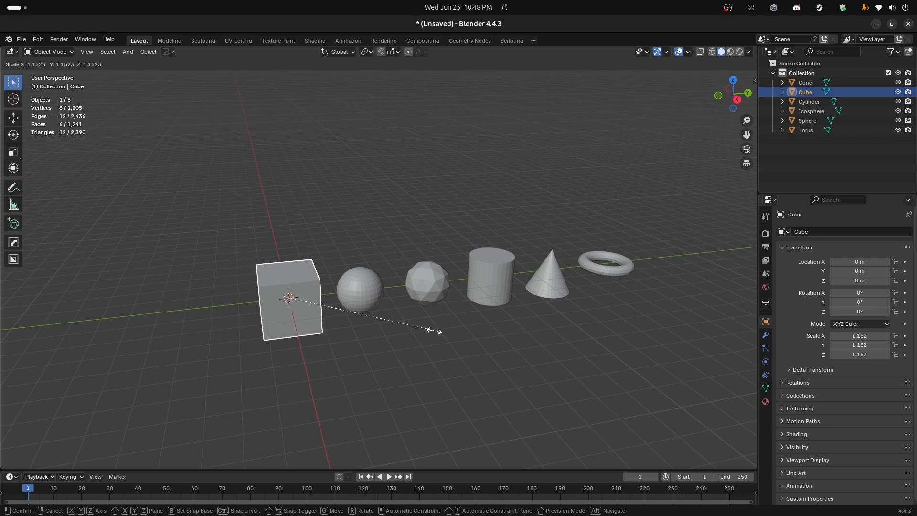
{"action": "key", "text": "Escape"}
Select the UV sphere and try moving it, cancelling the move
{"action": "left_click", "coordinate": [356, 300]}
{"action": "scroll", "coordinate": [358, 297], "scroll_direction": "up", "scroll_amount": 5}
{"action": "key", "text": "g"}
{"action": "key", "text": "Escape"}
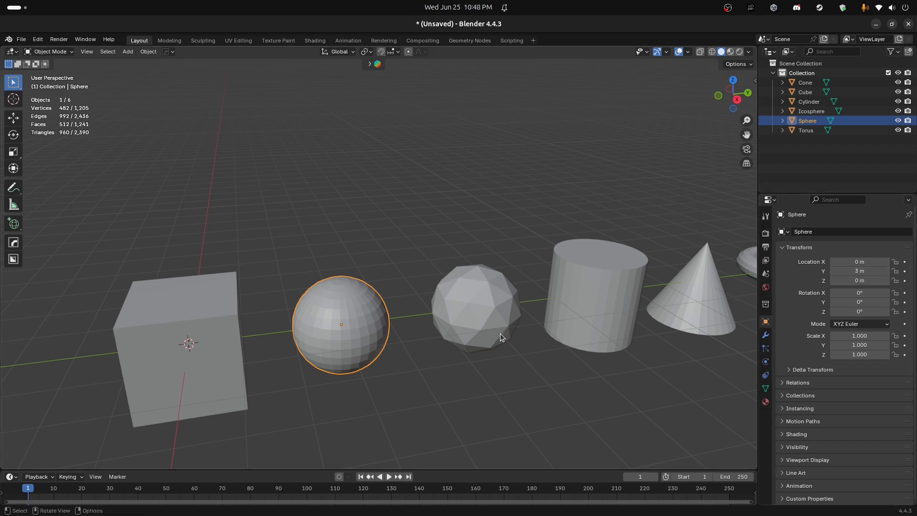
Select the icosphere, cylinder, cone and torus one after another to compare their location values
{"action": "middle_click_drag", "start_coordinate": [480, 322], "coordinate": [415, 309], "text": "shift"}
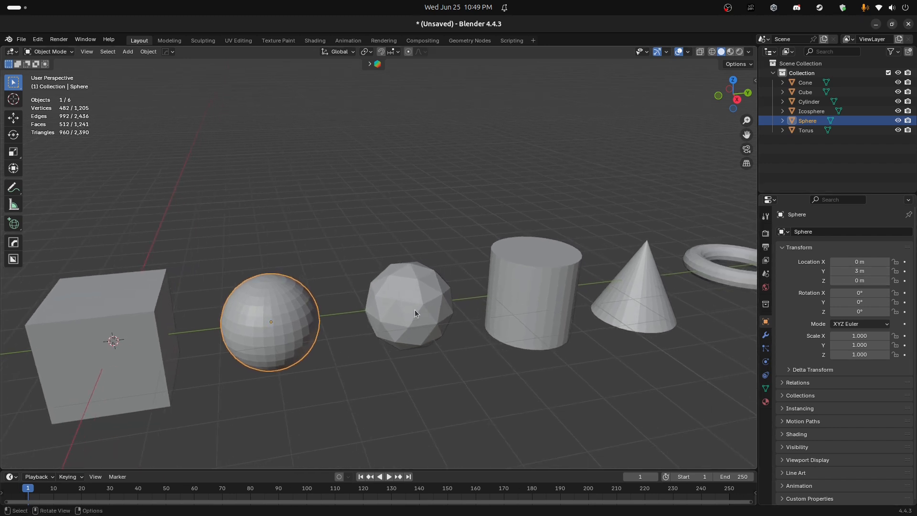
{"action": "scroll", "coordinate": [415, 310], "scroll_direction": "down", "scroll_amount": 2}
{"action": "left_click", "coordinate": [417, 294]}
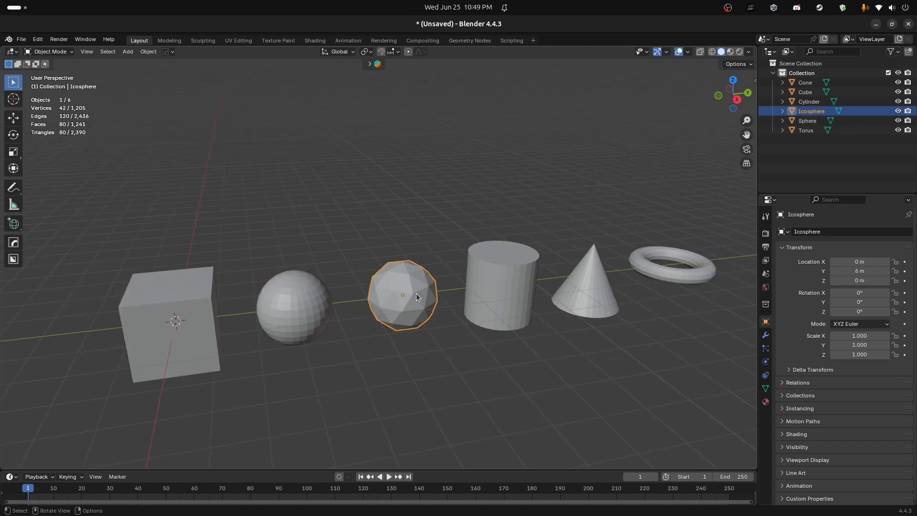
{"action": "left_click", "coordinate": [490, 289]}
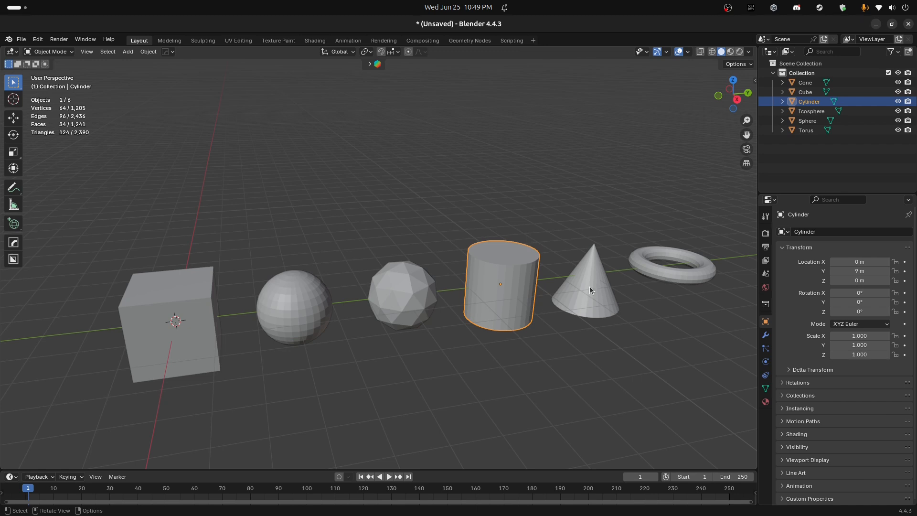
{"action": "left_click", "coordinate": [591, 290]}
{"action": "left_click", "coordinate": [654, 268]}
{"action": "middle_click_drag", "start_coordinate": [654, 269], "coordinate": [429, 309]}
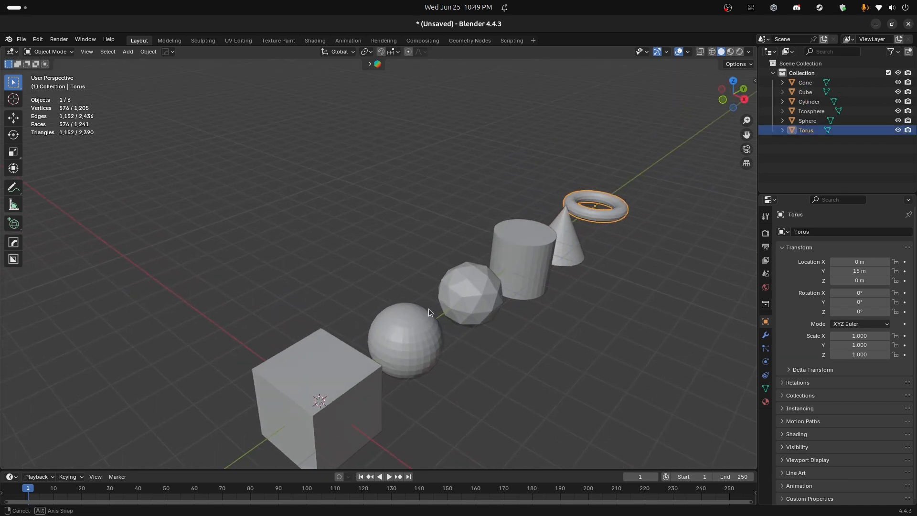
{"action": "middle_click_drag", "start_coordinate": [635, 199], "coordinate": [530, 366]}
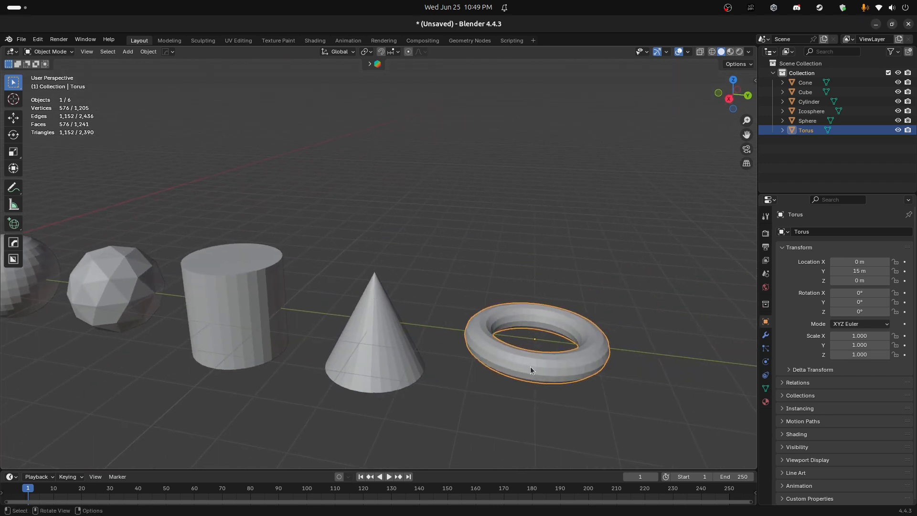
Display the origins of all objects in the viewport and examine the origin points along the row of primitives
{"action": "left_click", "coordinate": [689, 52]}
{"action": "left_click", "coordinate": [695, 183]}
{"action": "middle_click_drag", "start_coordinate": [440, 301], "coordinate": [428, 318]}
{"action": "scroll", "coordinate": [516, 347], "scroll_direction": "up", "scroll_amount": 1}
{"action": "middle_click_drag", "start_coordinate": [546, 345], "coordinate": [451, 321], "text": "shift"}
{"action": "scroll", "coordinate": [495, 367], "scroll_direction": "up", "scroll_amount": 2}
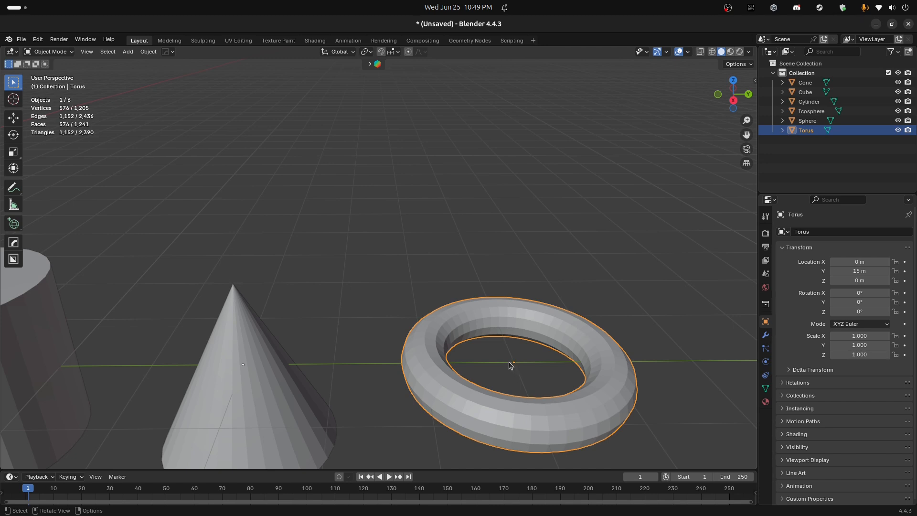
{"action": "scroll", "coordinate": [509, 362], "scroll_direction": "down", "scroll_amount": 2}
{"action": "middle_click_drag", "start_coordinate": [367, 353], "coordinate": [434, 326], "text": "shift"}
{"action": "scroll", "coordinate": [345, 330], "scroll_direction": "up", "scroll_amount": 2}
{"action": "middle_click_drag", "start_coordinate": [345, 330], "coordinate": [377, 319]}
{"action": "scroll", "coordinate": [381, 326], "scroll_direction": "up", "scroll_amount": 1}
{"action": "scroll", "coordinate": [374, 341], "scroll_direction": "down", "scroll_amount": 3}
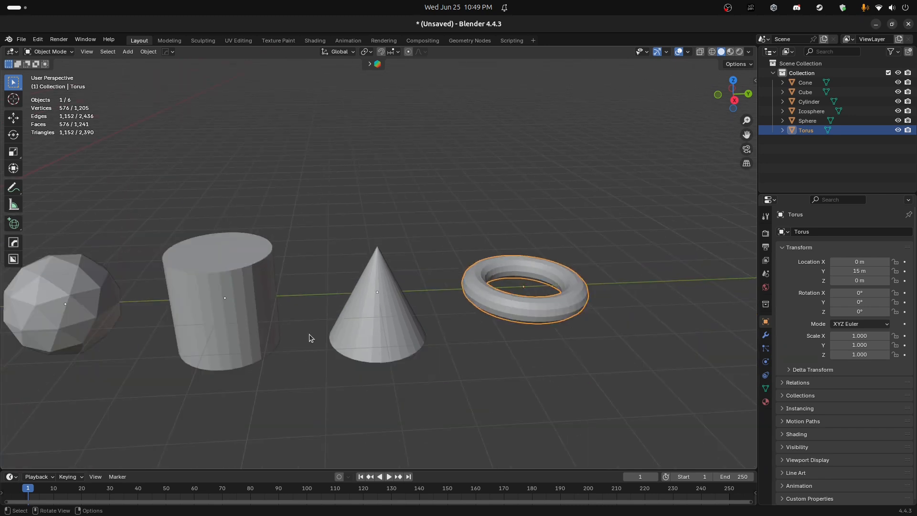
{"action": "middle_click_drag", "start_coordinate": [257, 282], "coordinate": [389, 340]}
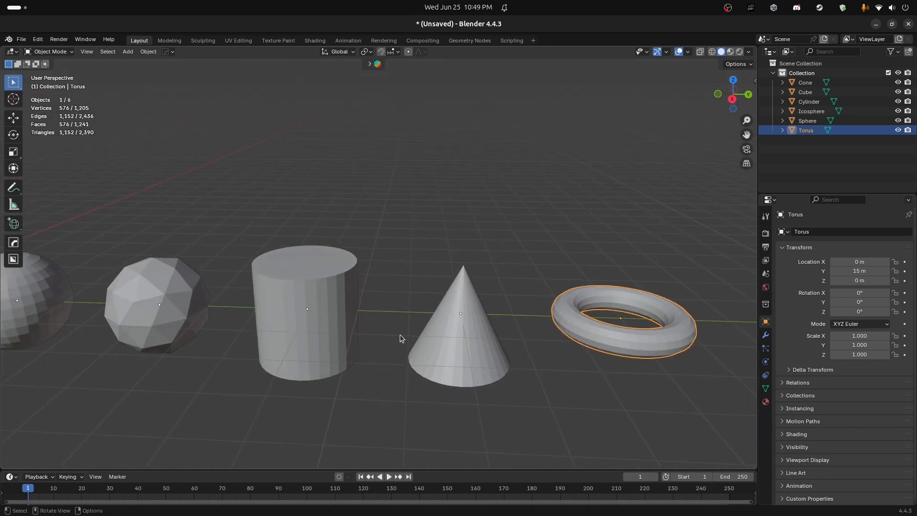
Snap the 3D cursor to the cone's tip vertex in Edit Mode and return to Object Mode
{"action": "left_click", "coordinate": [456, 329]}
{"action": "middle_click_drag", "start_coordinate": [445, 332], "coordinate": [430, 300]}
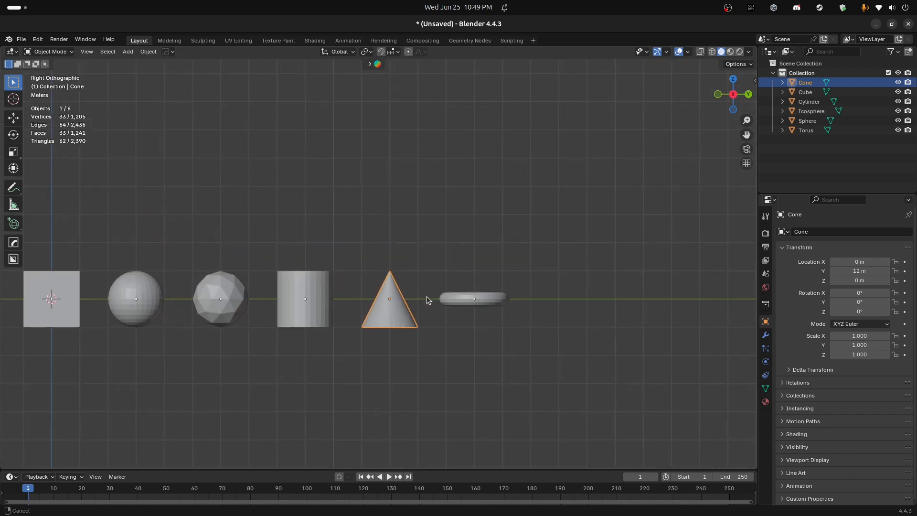
{"action": "scroll", "coordinate": [389, 303], "scroll_direction": "up", "scroll_amount": 3}
{"action": "key", "text": "Tab"}
{"action": "key", "text": "shift+s"}
{"action": "left_click", "coordinate": [363, 287]}
{"action": "key", "text": "Tab"}
Set the cone's origin to the 3D cursor at its tip
{"action": "right_click", "coordinate": [363, 287]}
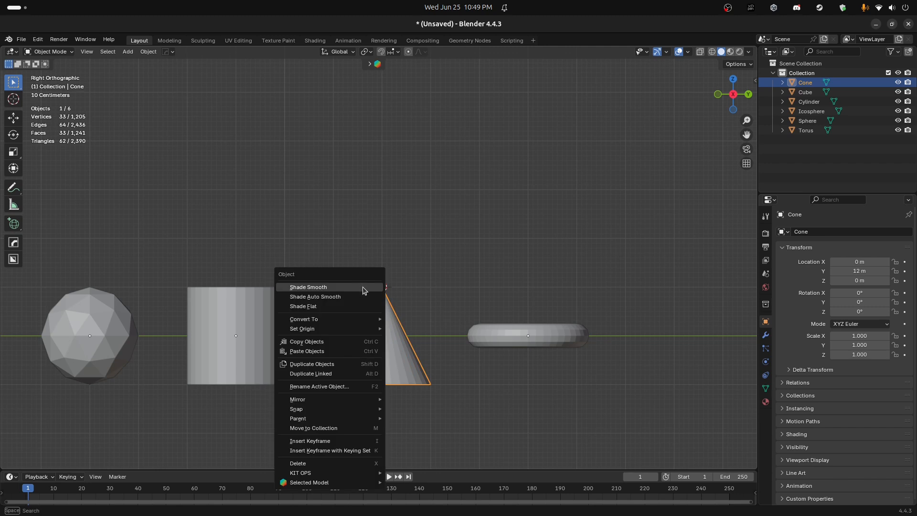
{"action": "mouse_move", "coordinate": [334, 329]}
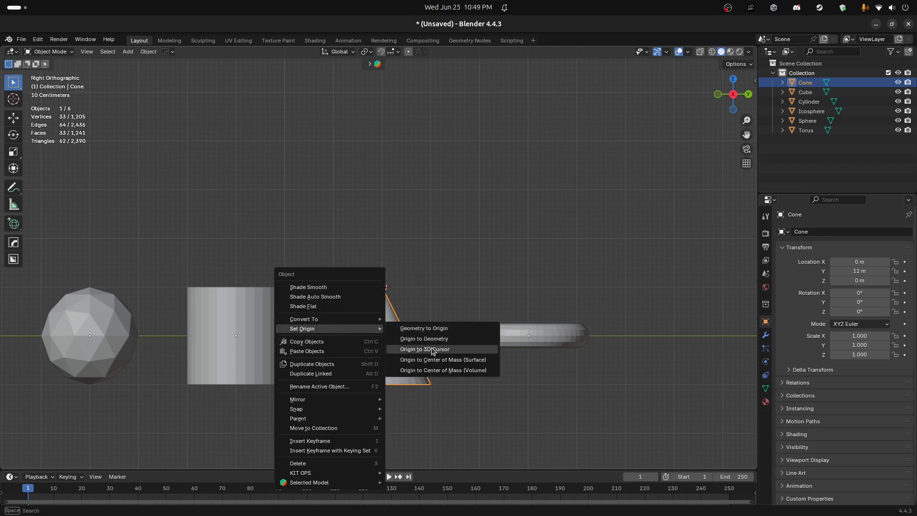
{"action": "left_click", "coordinate": [430, 350]}
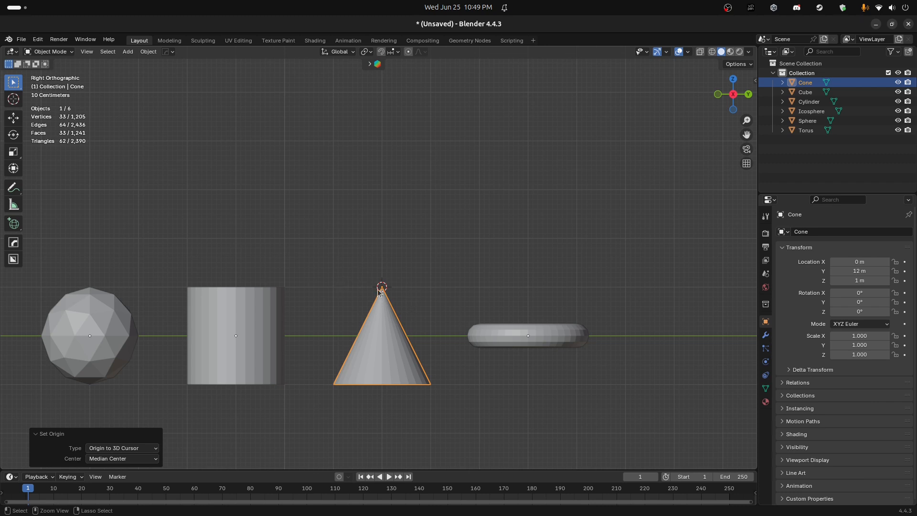
Undo the relocation of the cone's origin to its tip and return to a perspective view of the row
{"action": "key", "text": "ctrl+z"}
{"action": "middle_click_drag", "start_coordinate": [368, 258], "coordinate": [511, 253]}
{"action": "scroll", "coordinate": [519, 210], "scroll_direction": "up", "scroll_amount": 1}
{"action": "middle_click_drag", "start_coordinate": [520, 210], "coordinate": [477, 228]}
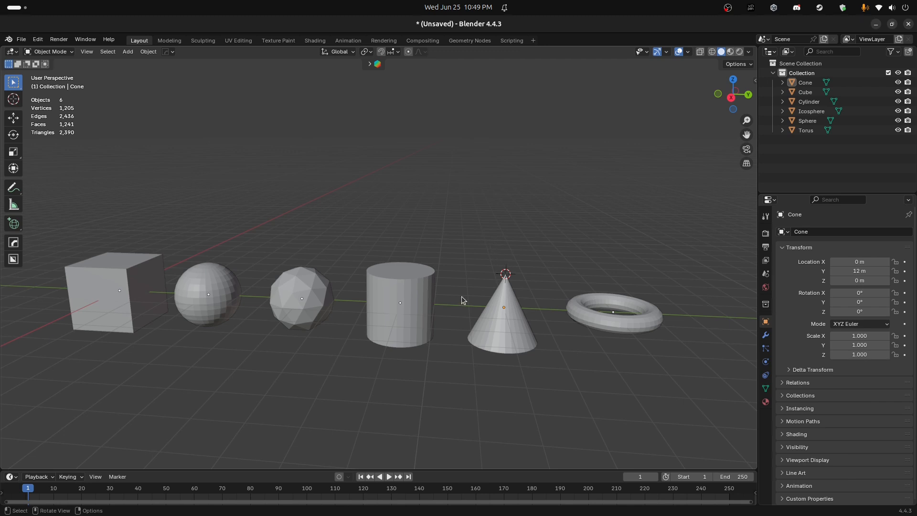
Snap the 3D cursor back to the world origin
{"action": "key", "text": "shift+s"}
{"action": "left_click", "coordinate": [386, 289]}
{"action": "middle_click_drag", "start_coordinate": [386, 288], "coordinate": [385, 293]}
{"action": "scroll", "coordinate": [528, 283], "scroll_direction": "up", "scroll_amount": 1}
{"action": "middle_click_drag", "start_coordinate": [574, 291], "coordinate": [466, 290], "text": "shift"}
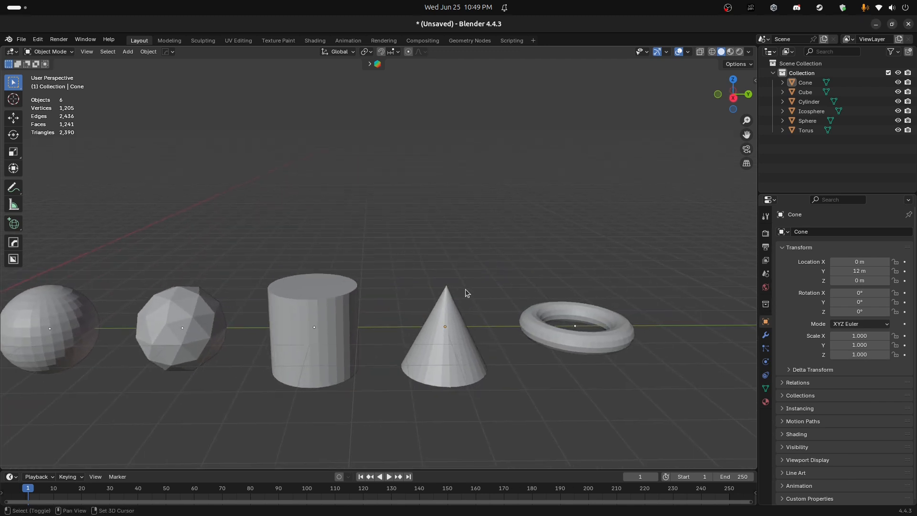
{"action": "scroll", "coordinate": [495, 356], "scroll_direction": "up", "scroll_amount": 1}
Select the cone and try moving it freely
{"action": "left_click", "coordinate": [495, 354]}
{"action": "middle_click_drag", "start_coordinate": [495, 355], "coordinate": [415, 322]}
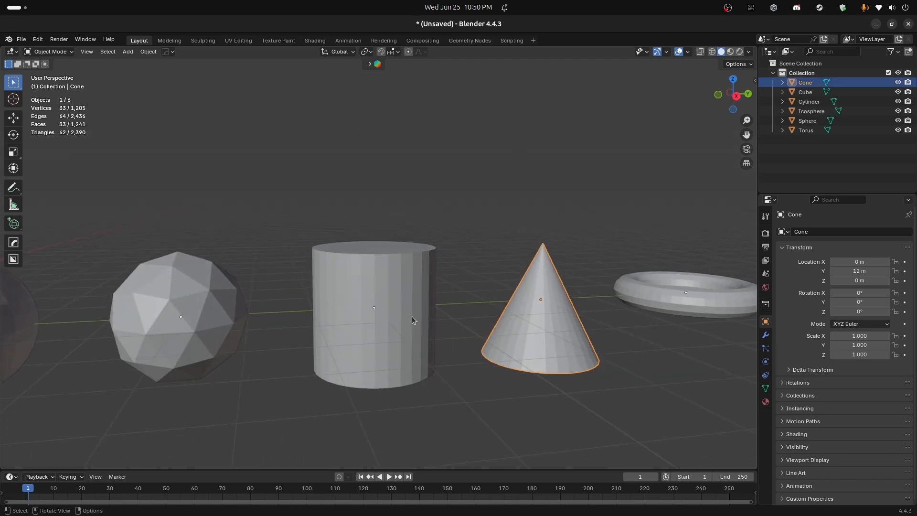
{"action": "middle_click_drag", "start_coordinate": [521, 306], "coordinate": [409, 310]}
{"action": "middle_click_drag", "start_coordinate": [429, 273], "coordinate": [429, 292]}
{"action": "key", "text": "g"}
{"action": "right_click", "coordinate": [494, 211]}
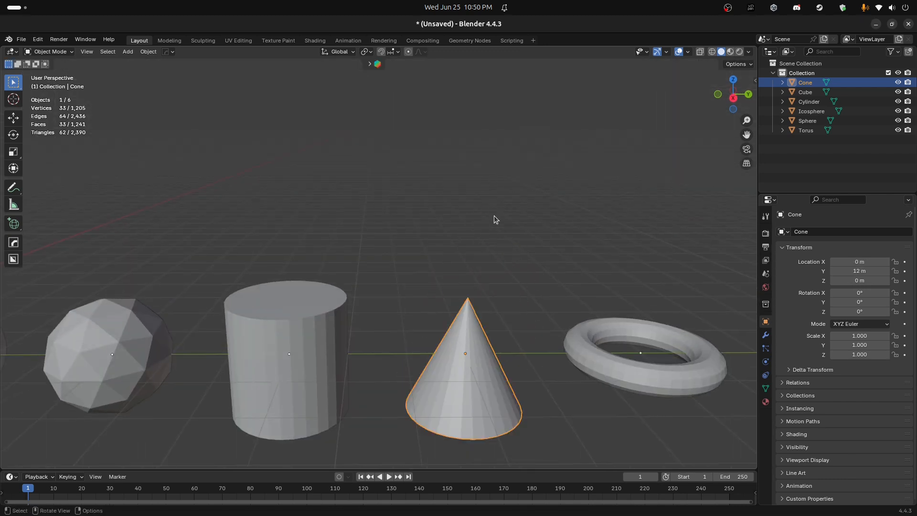
Enable the Move and Rotate object gizmos in the viewport
{"action": "left_click", "coordinate": [742, 65]}
{"action": "left_click", "coordinate": [749, 52]}
{"action": "left_click", "coordinate": [666, 52]}
{"action": "left_click", "coordinate": [648, 52]}
{"action": "left_click", "coordinate": [671, 52]}
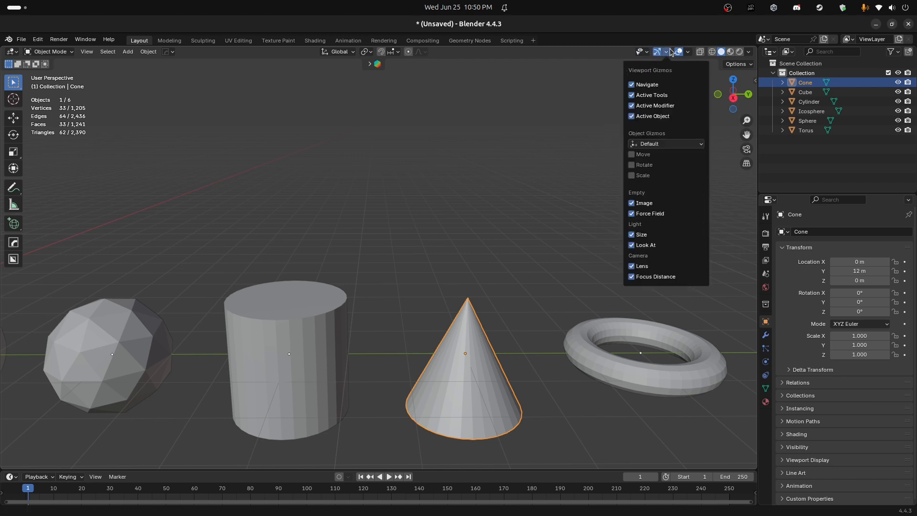
{"action": "left_click", "coordinate": [632, 166]}
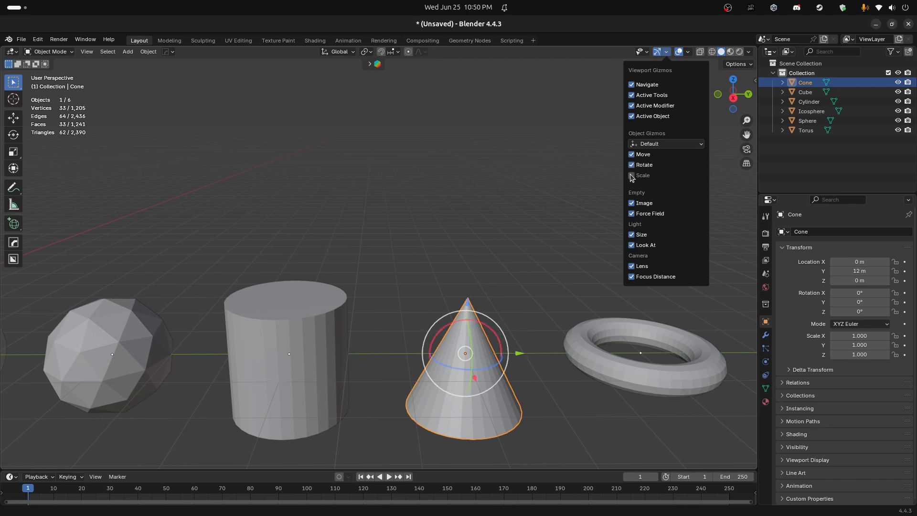
Try moving the cone and the cylinder along Y with the gizmo, undoing each move
{"action": "key", "text": "w"}
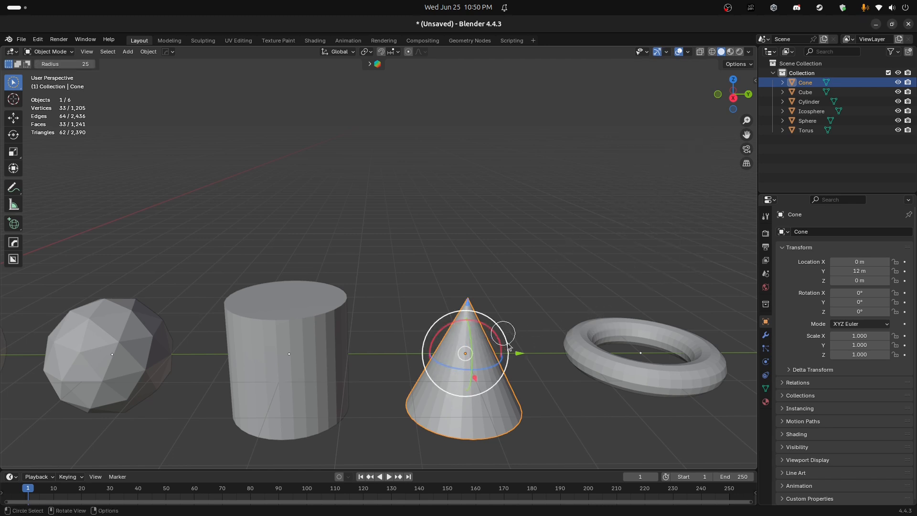
{"action": "key", "text": "w"}
{"action": "left_click_drag", "start_coordinate": [517, 354], "coordinate": [460, 354]}
{"action": "key", "text": "ctrl+z"}
{"action": "left_click", "coordinate": [304, 370]}
{"action": "mouse_move", "coordinate": [346, 358]}
{"action": "left_mouse_down"}
{"action": "mouse_move", "coordinate": [334, 357]}
{"action": "mouse_move", "coordinate": [345, 356]}
{"action": "left_mouse_up"}
{"action": "key", "text": "ctrl+z"}
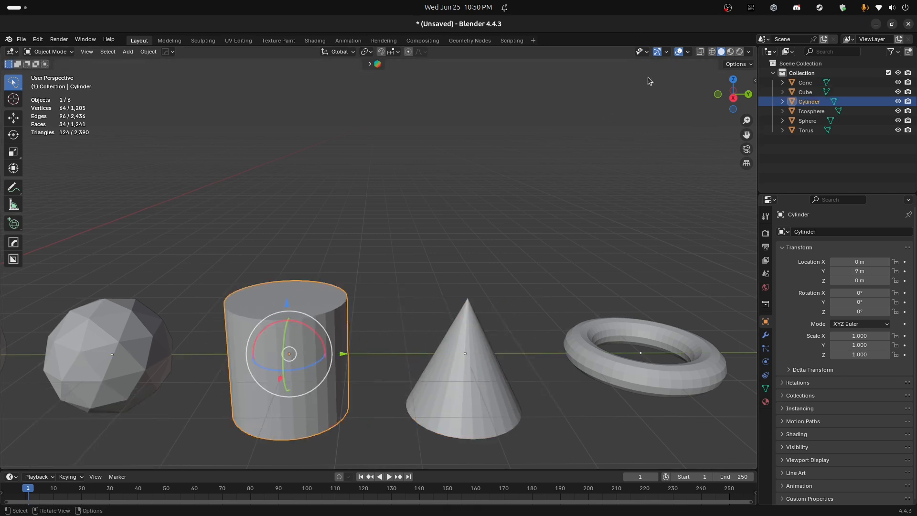
Hide the Rotate gizmo while keeping the Move gizmo, and test it on the cylinder, undoing the move
{"action": "left_click", "coordinate": [667, 53]}
{"action": "scroll", "coordinate": [364, 330], "scroll_direction": "down", "scroll_amount": 3}
{"action": "middle_click_drag", "start_coordinate": [364, 330], "coordinate": [372, 338]}
{"action": "left_click_drag", "start_coordinate": [396, 339], "coordinate": [363, 344]}
{"action": "key", "text": "ctrl+z"}
Select the icosphere, sphere and cube in turn and examine the Move gizmo at each object's origin
{"action": "left_click", "coordinate": [263, 351]}
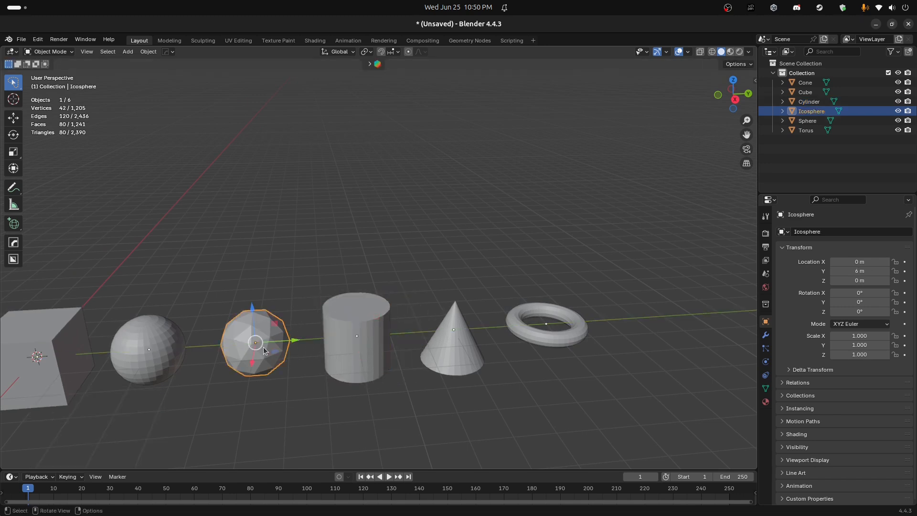
{"action": "left_click", "coordinate": [137, 354]}
{"action": "middle_click_drag", "start_coordinate": [137, 353], "coordinate": [245, 329]}
{"action": "left_click", "coordinate": [284, 310]}
{"action": "scroll", "coordinate": [224, 341], "scroll_direction": "up", "scroll_amount": 1}
{"action": "middle_click_drag", "start_coordinate": [223, 341], "coordinate": [308, 313]}
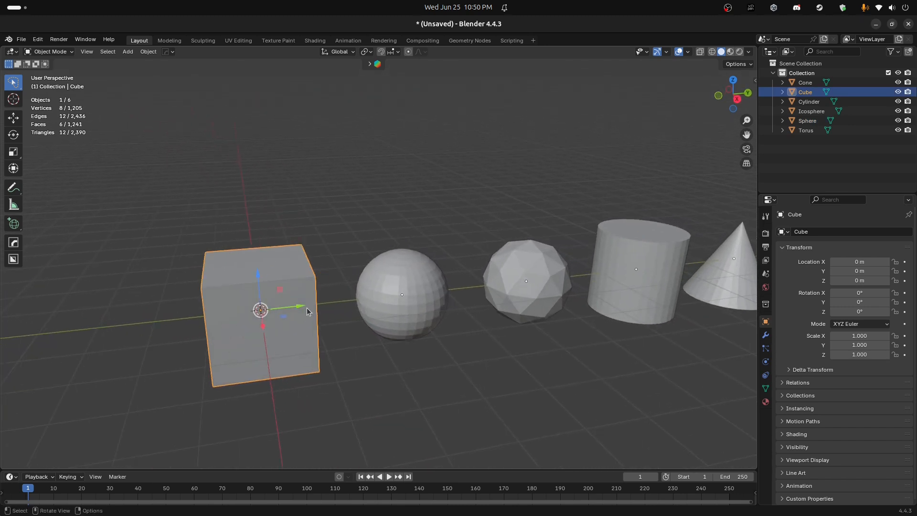
{"action": "mouse_move", "coordinate": [302, 310]}
{"action": "left_mouse_down"}
{"action": "mouse_move", "coordinate": [241, 312]}
{"action": "mouse_move", "coordinate": [302, 310]}
{"action": "left_mouse_up"}
{"action": "scroll", "coordinate": [361, 307], "scroll_direction": "down", "scroll_amount": 3}
{"action": "scroll", "coordinate": [359, 303], "scroll_direction": "down", "scroll_amount": 1}
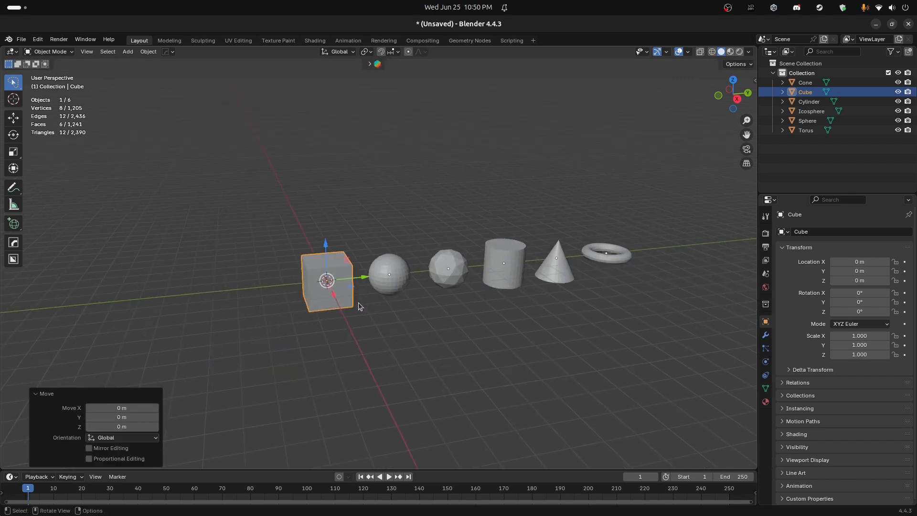
{"action": "middle_click_drag", "start_coordinate": [473, 306], "coordinate": [423, 322], "text": "shift"}
{"action": "middle_click_drag", "start_coordinate": [541, 324], "coordinate": [534, 314]}
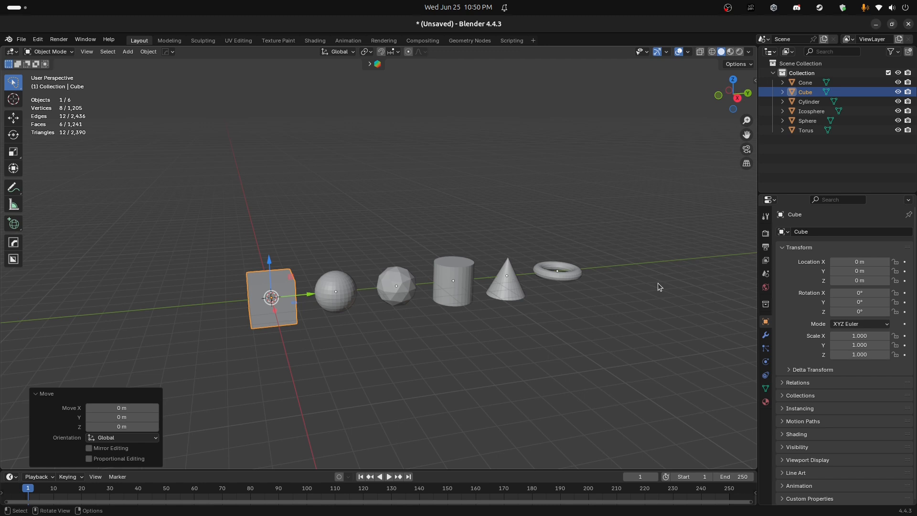
Try rotating the cube about the global X axis and the global Y axis, and cancel
{"action": "middle_click_drag", "start_coordinate": [321, 304], "coordinate": [370, 308]}
{"action": "middle_click_drag", "start_coordinate": [440, 344], "coordinate": [440, 332]}
{"action": "key", "text": "r"}
{"action": "key", "text": "x"}
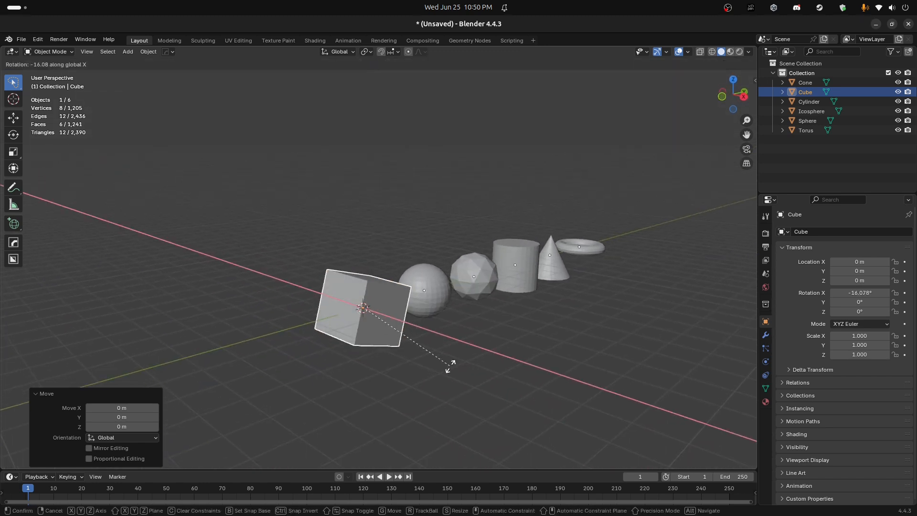
{"action": "key", "text": "y"}
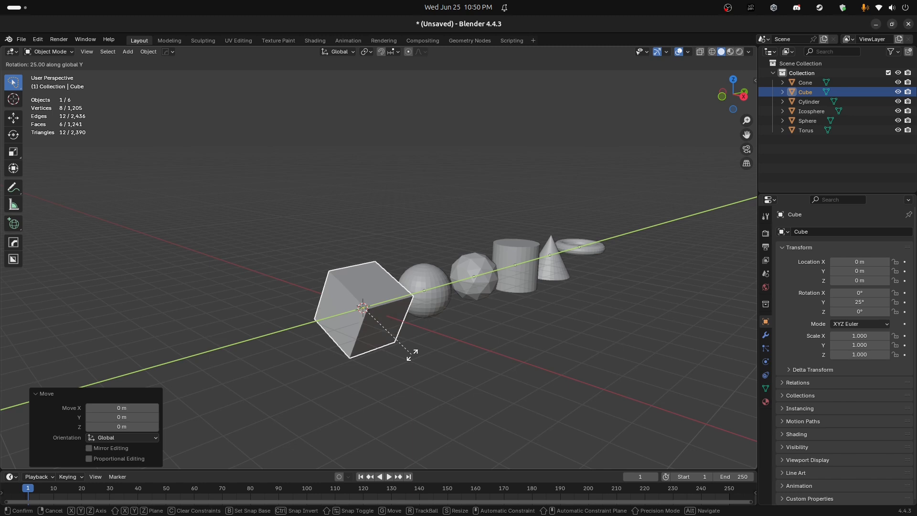
{"action": "key", "text": "Escape"}
{"action": "mouse_move", "coordinate": [411, 326]}
{"action": "middle_mouse_down"}
{"action": "mouse_move", "coordinate": [426, 310]}
{"action": "mouse_move", "coordinate": [399, 316]}
{"action": "middle_mouse_up"}
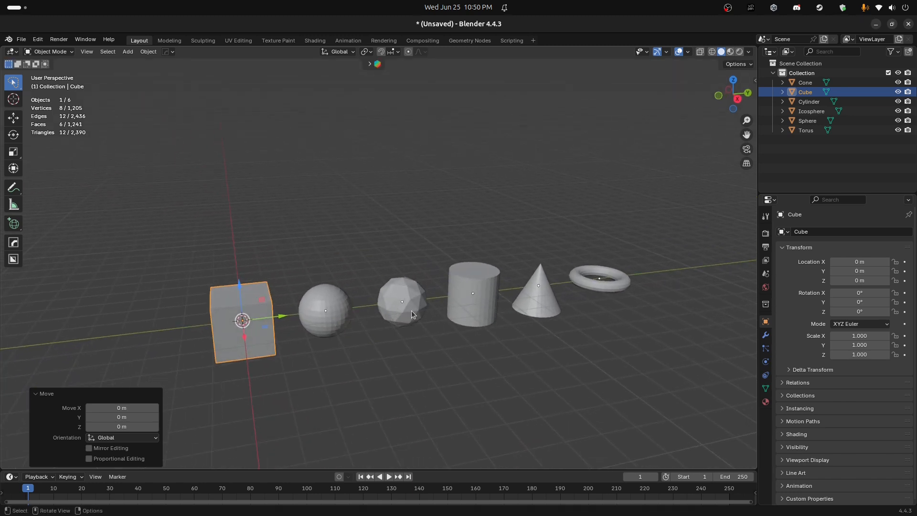
Try moving the cube up along the global Z axis by about 6 m, and cancel
{"action": "key", "text": "g"}
{"action": "key", "text": "z"}
{"action": "right_click", "coordinate": [317, 195]}
{"action": "middle_click_drag", "start_coordinate": [317, 194], "coordinate": [340, 194]}
{"action": "key", "text": "g"}
{"action": "key", "text": "z"}
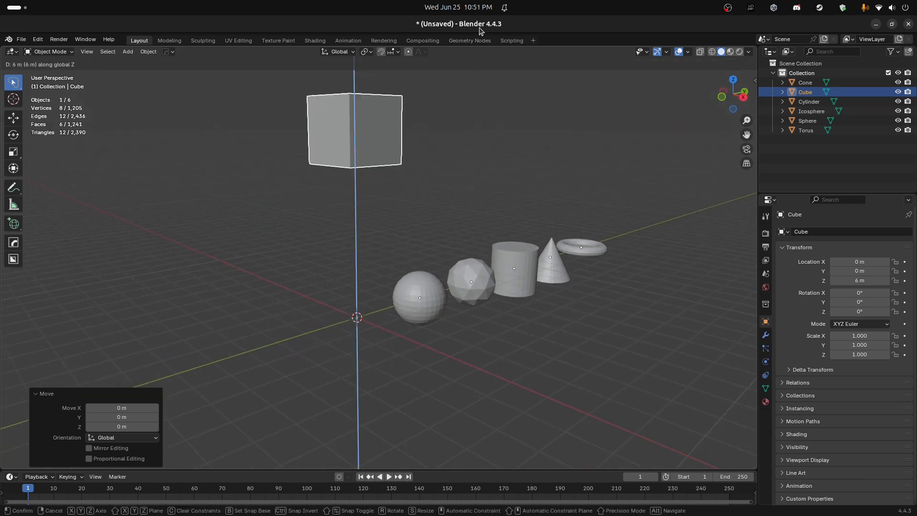
{"action": "right_click", "coordinate": [461, 95]}
{"action": "middle_click_drag", "start_coordinate": [473, 207], "coordinate": [437, 208]}
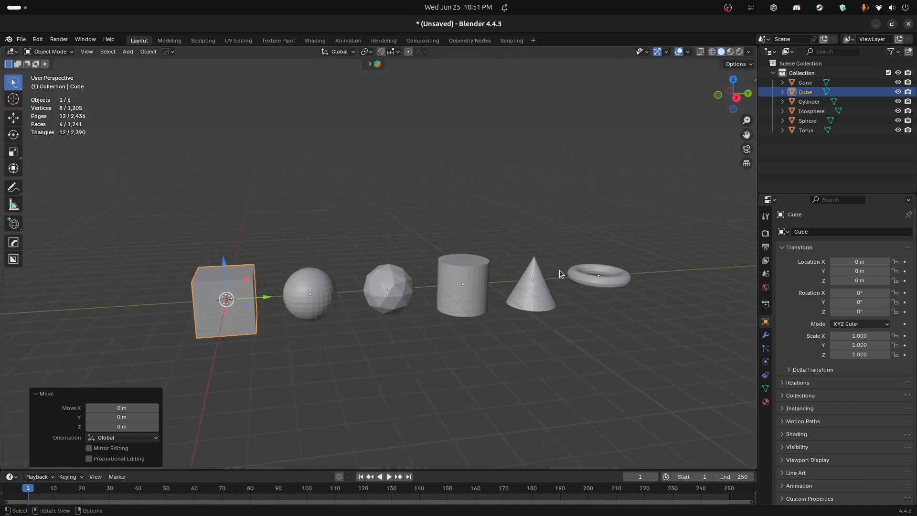
Select the cylinder, move it freely away from the row, and undo the move
{"action": "left_click", "coordinate": [462, 288]}
{"action": "middle_click_drag", "start_coordinate": [464, 288], "coordinate": [530, 304]}
{"action": "key", "text": "g"}
{"action": "left_click", "coordinate": [615, 93]}
{"action": "middle_click_drag", "start_coordinate": [614, 175], "coordinate": [530, 194]}
{"action": "key", "text": "ctrl+z"}
{"action": "scroll", "coordinate": [472, 257], "scroll_direction": "up", "scroll_amount": 5}
{"action": "middle_click_drag", "start_coordinate": [470, 255], "coordinate": [495, 236]}
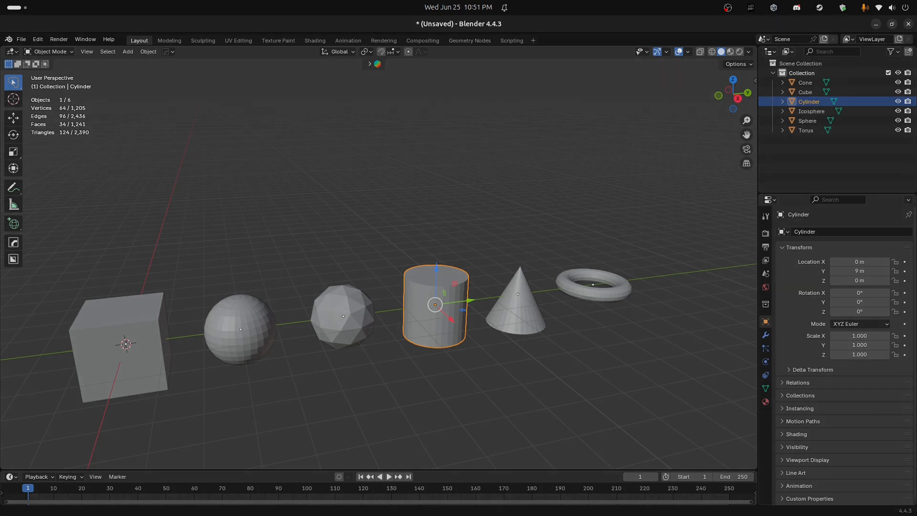
{"action": "middle_click_drag", "start_coordinate": [423, 246], "coordinate": [458, 232]}
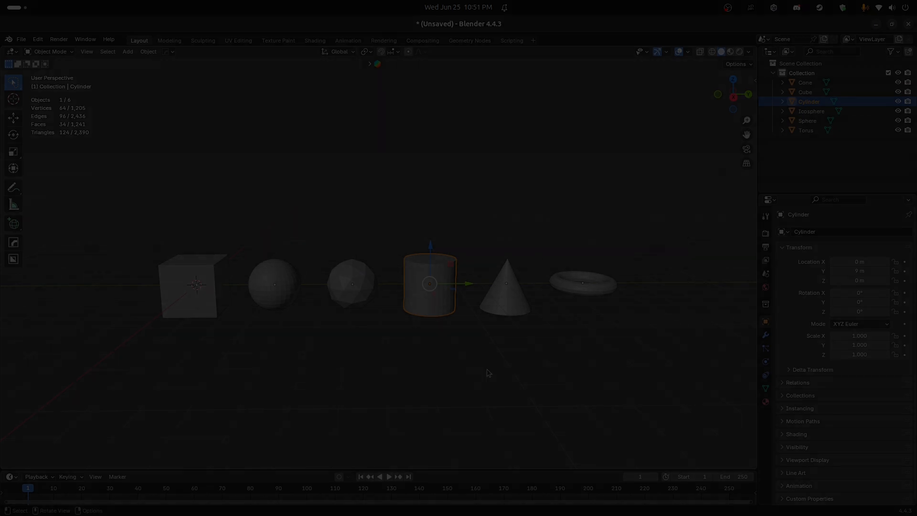
{"action": "mouse_move", "coordinate": [710, 510]}
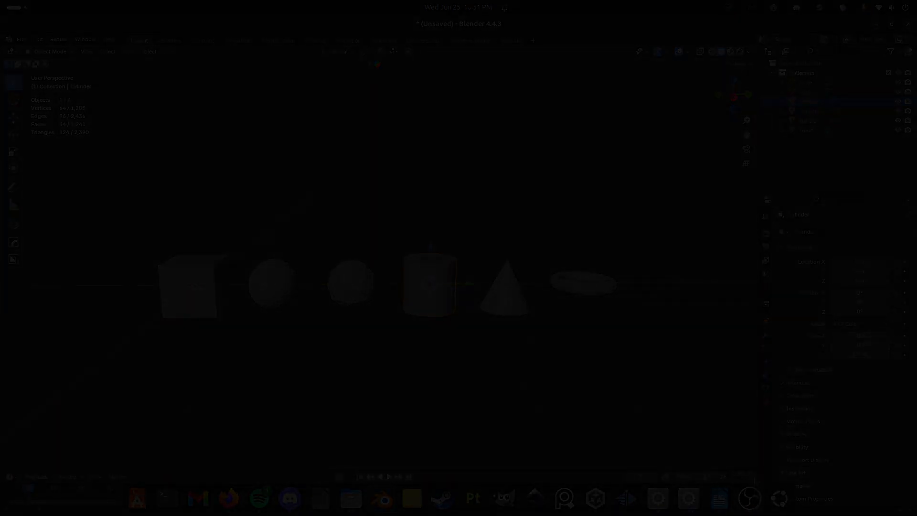